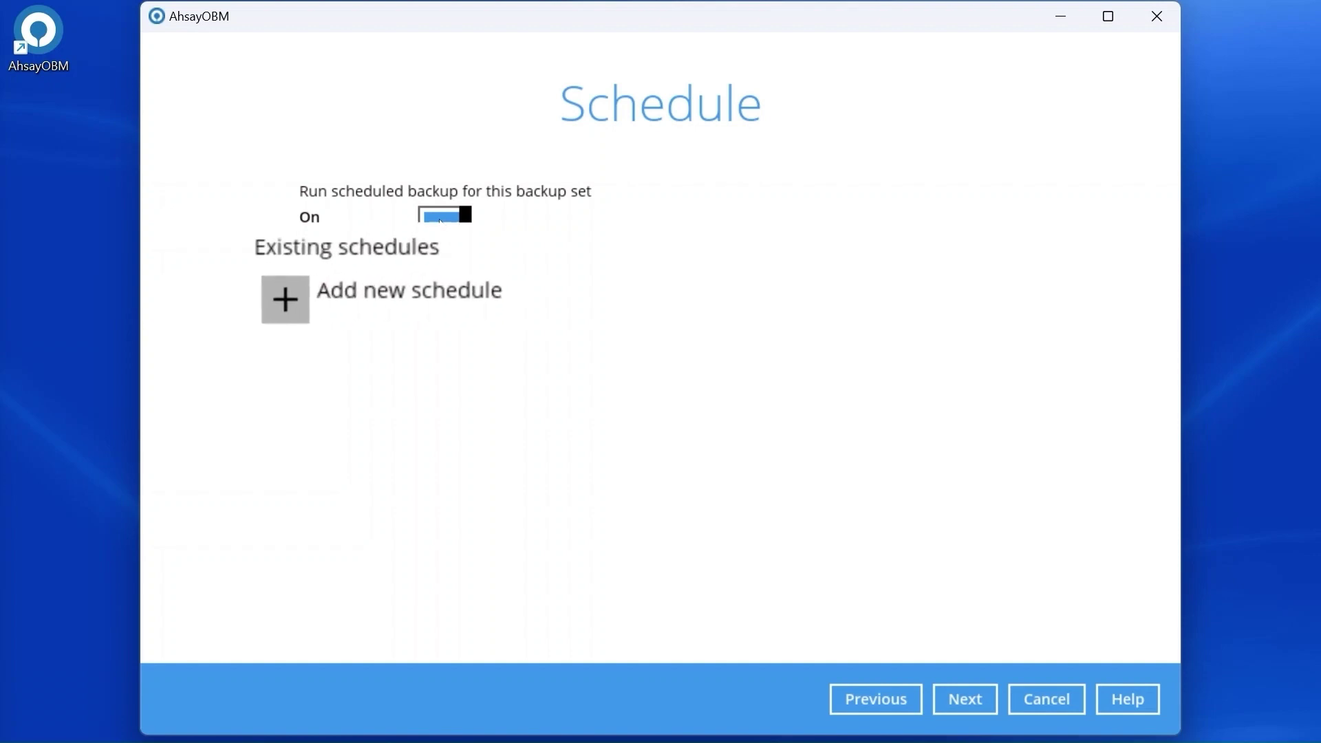
Step: Add a new backup schedule named "Daily backup at 18:00" with the type Daily
click(284, 308)
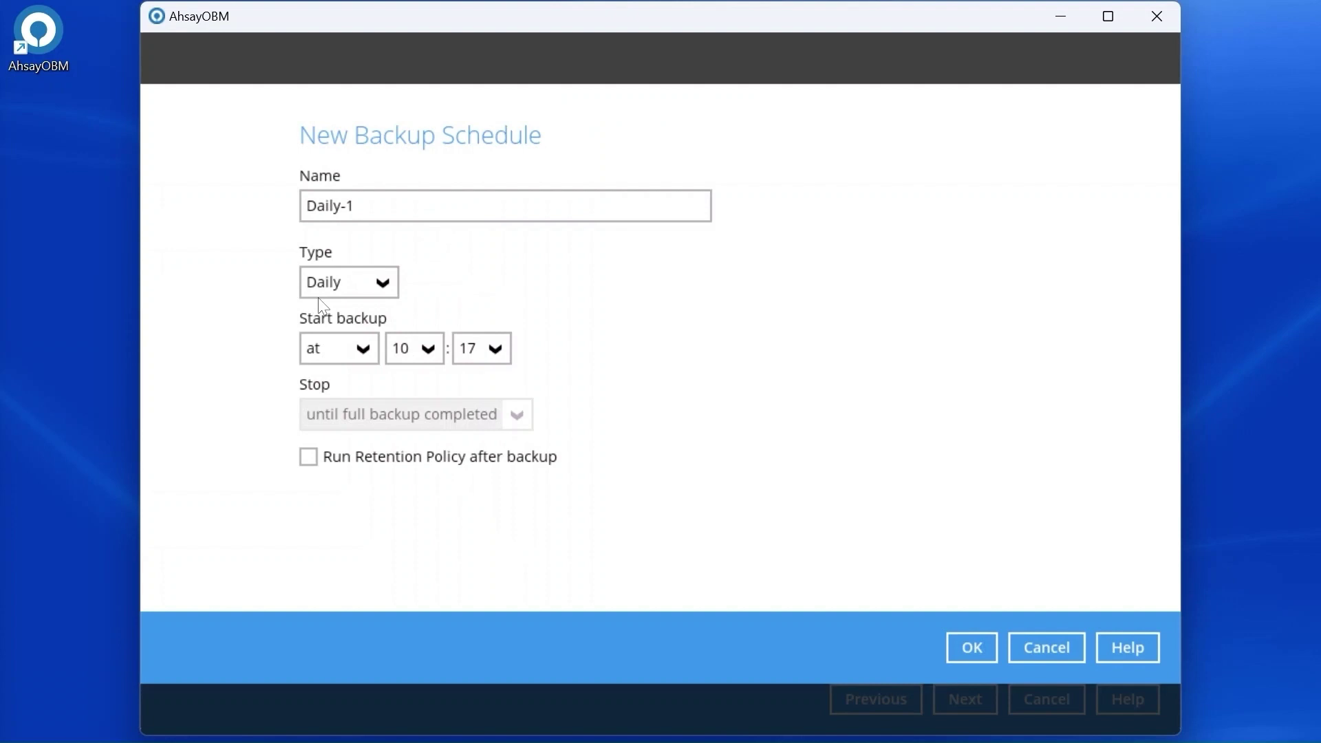
click(357, 206)
key(ctrl+a)
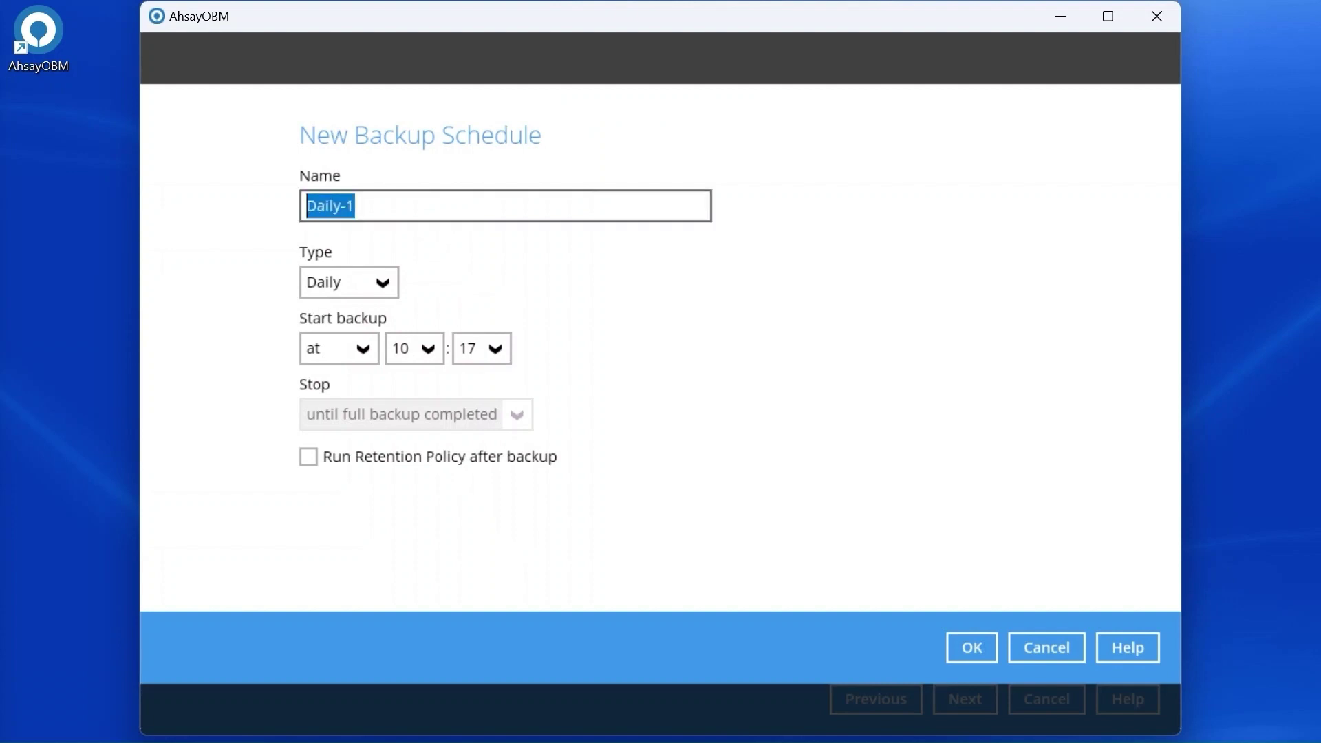
text(Daily backup at 18:00)
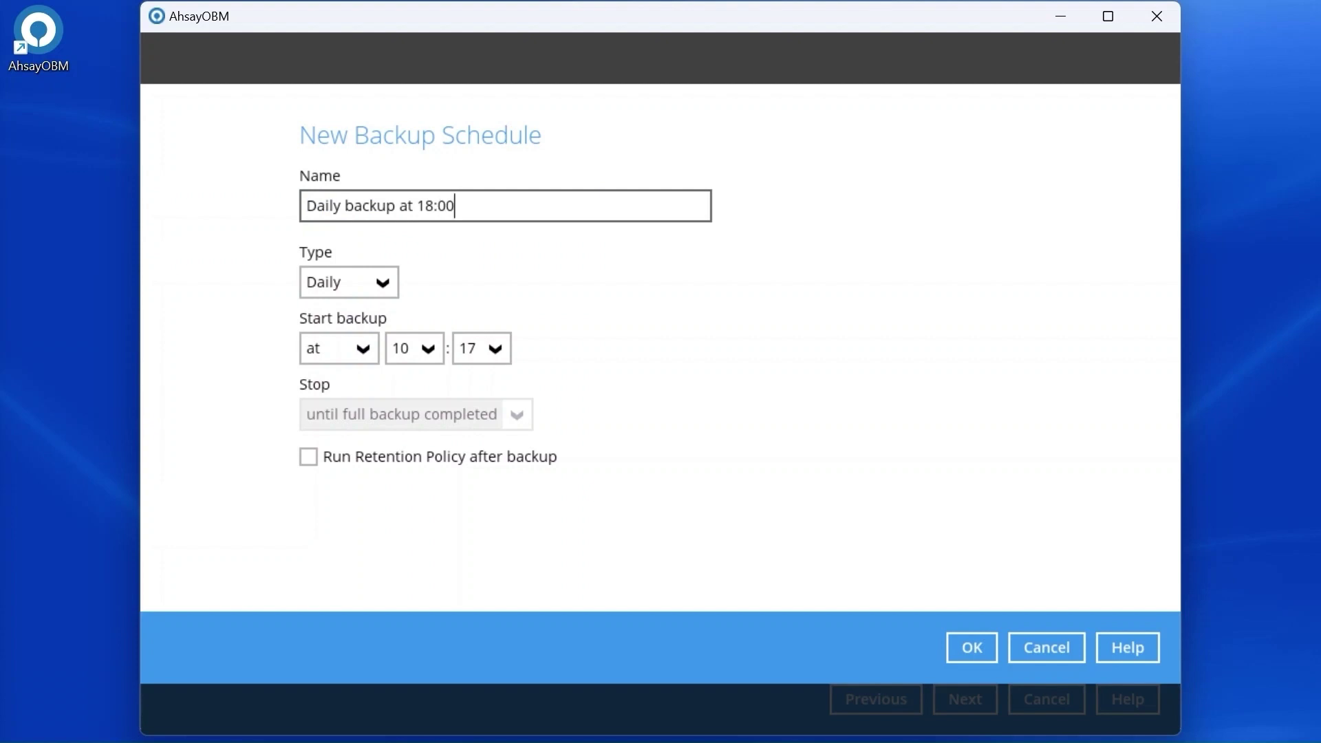
click(387, 289)
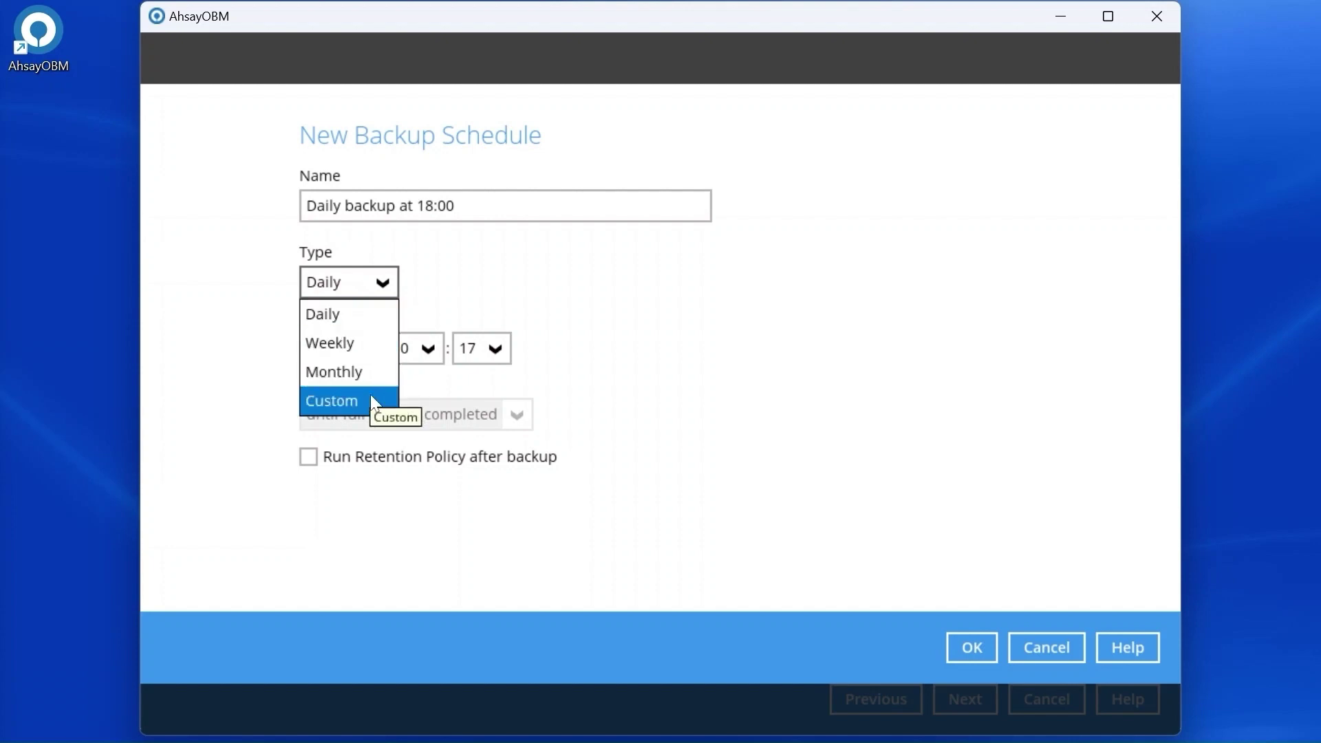
click(373, 313)
Step: Set the start time of the daily backup schedule to 18:00
click(415, 349)
scroll(422, 465, down, 1)
click(409, 525)
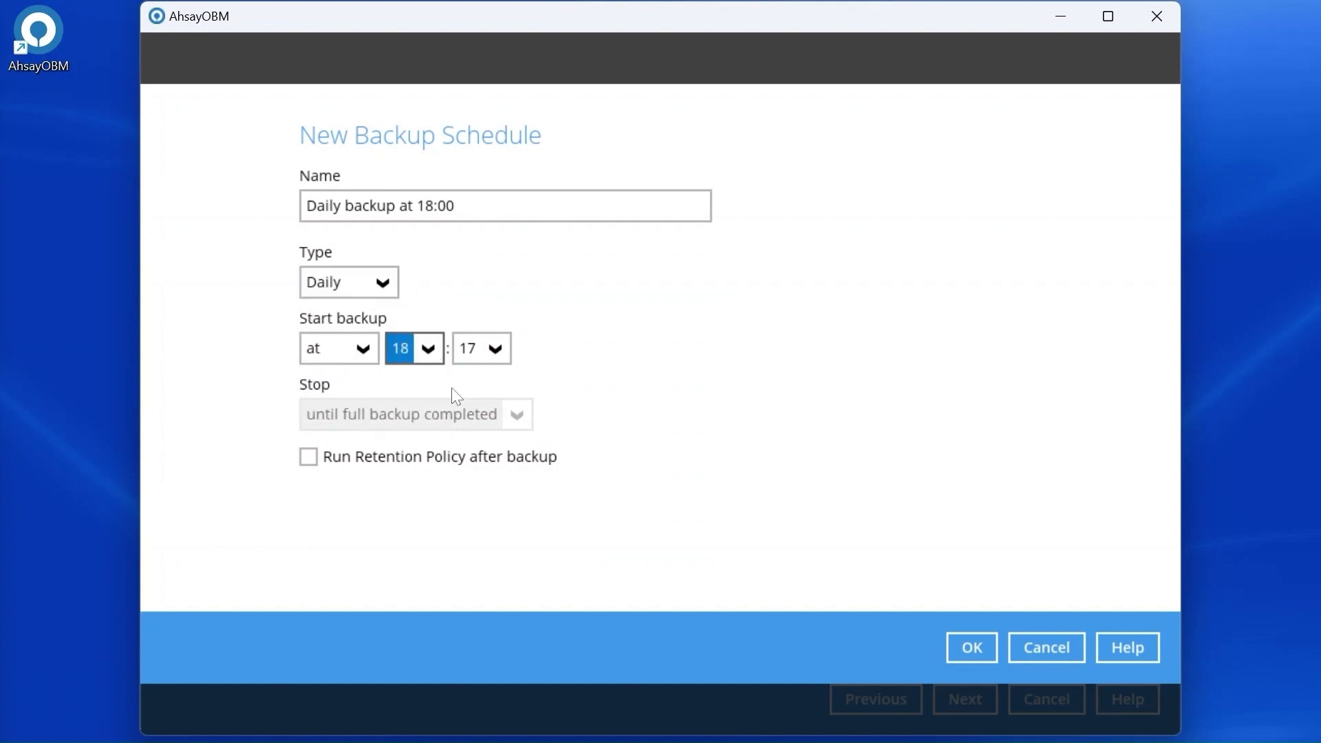
click(482, 349)
scroll(486, 417, up, 5)
scroll(487, 417, up, 1)
click(482, 380)
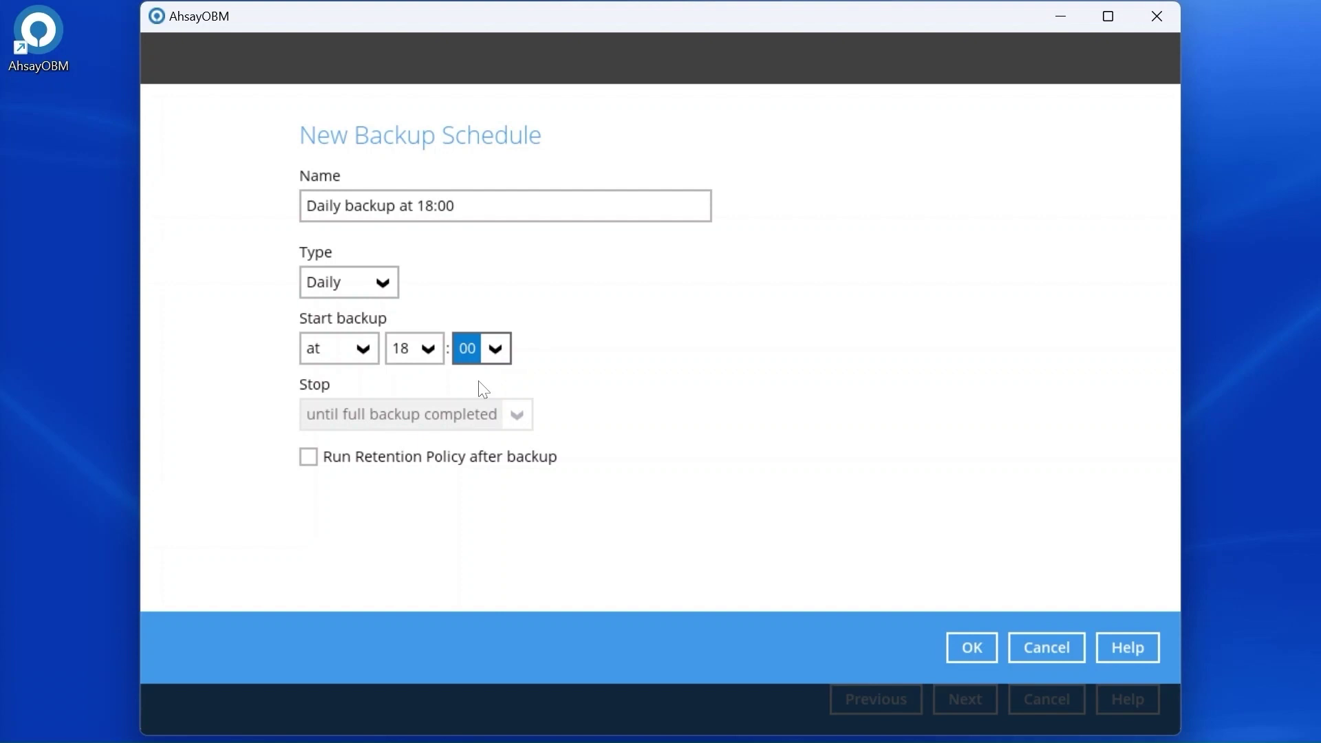
Step: Try the recurring "every" start mode, look through its interval options, and restore the start mode to "at"
click(354, 349)
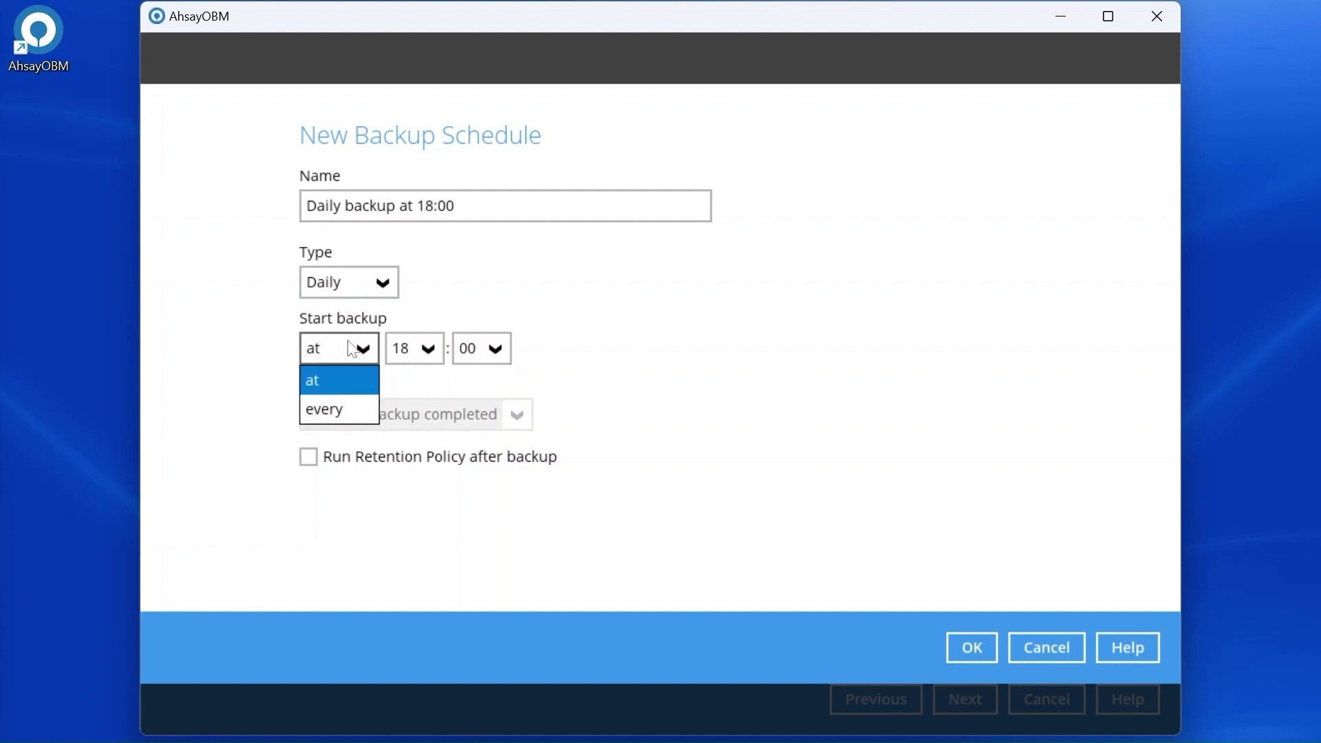
click(365, 411)
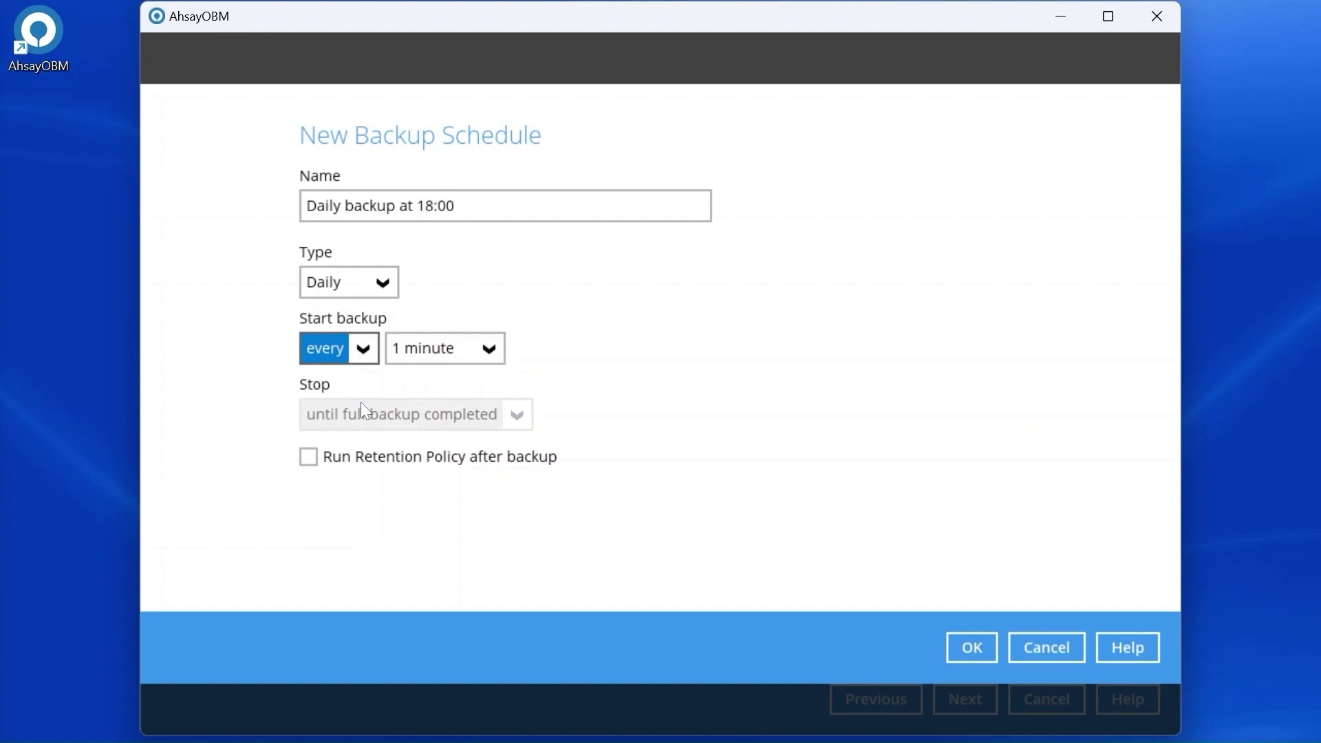
click(468, 350)
scroll(481, 423, down, 3)
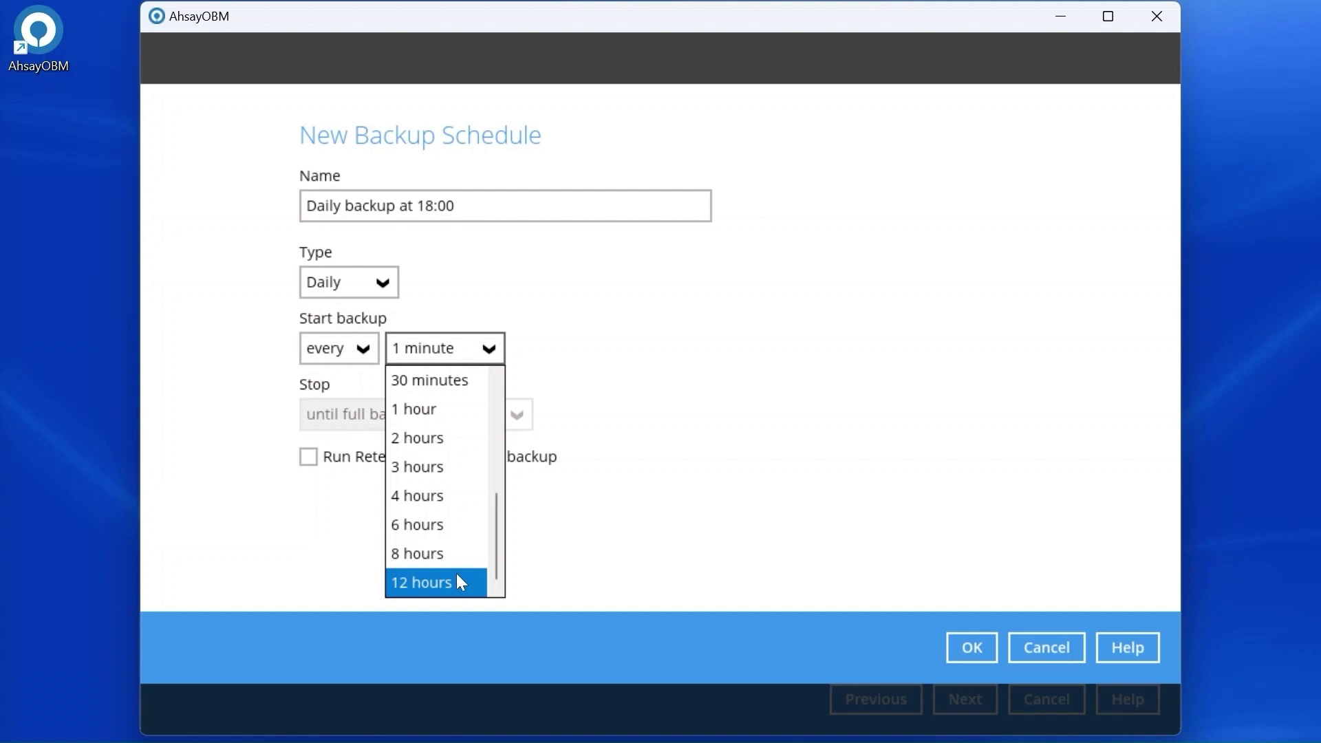
click(685, 431)
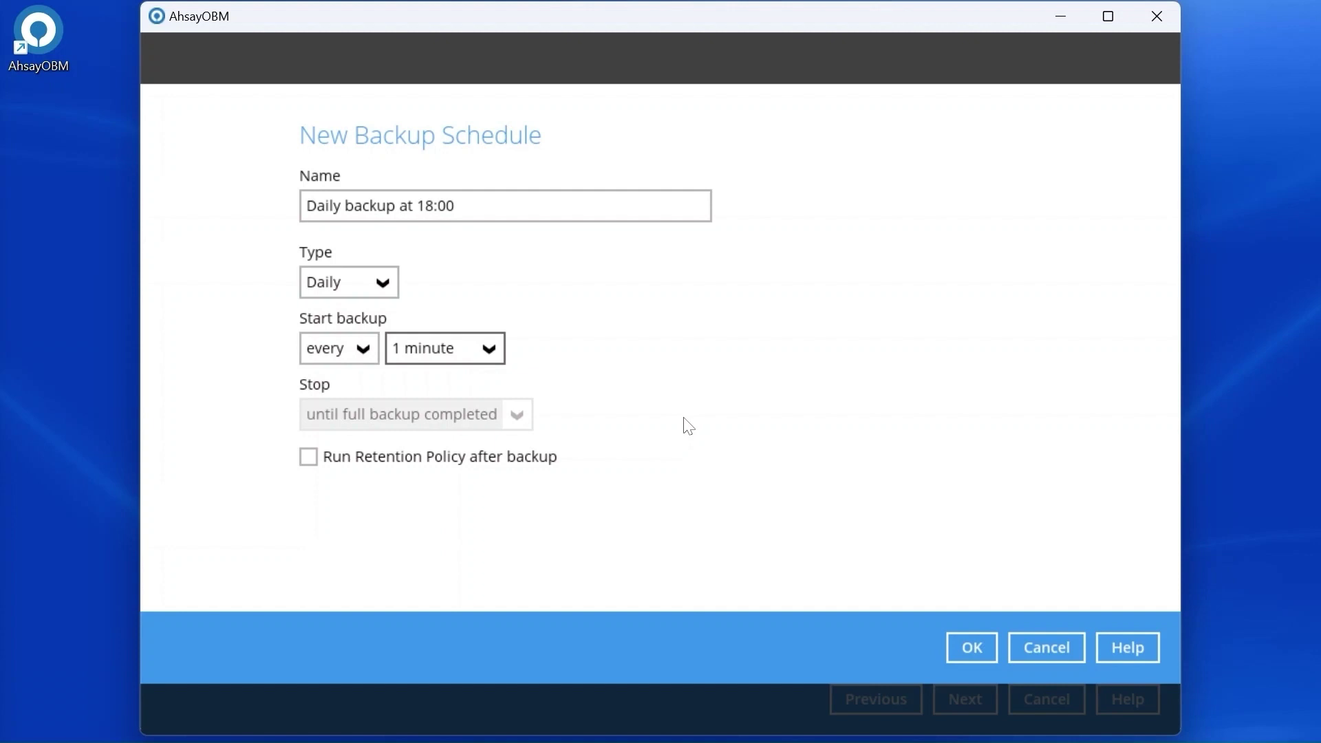
click(341, 353)
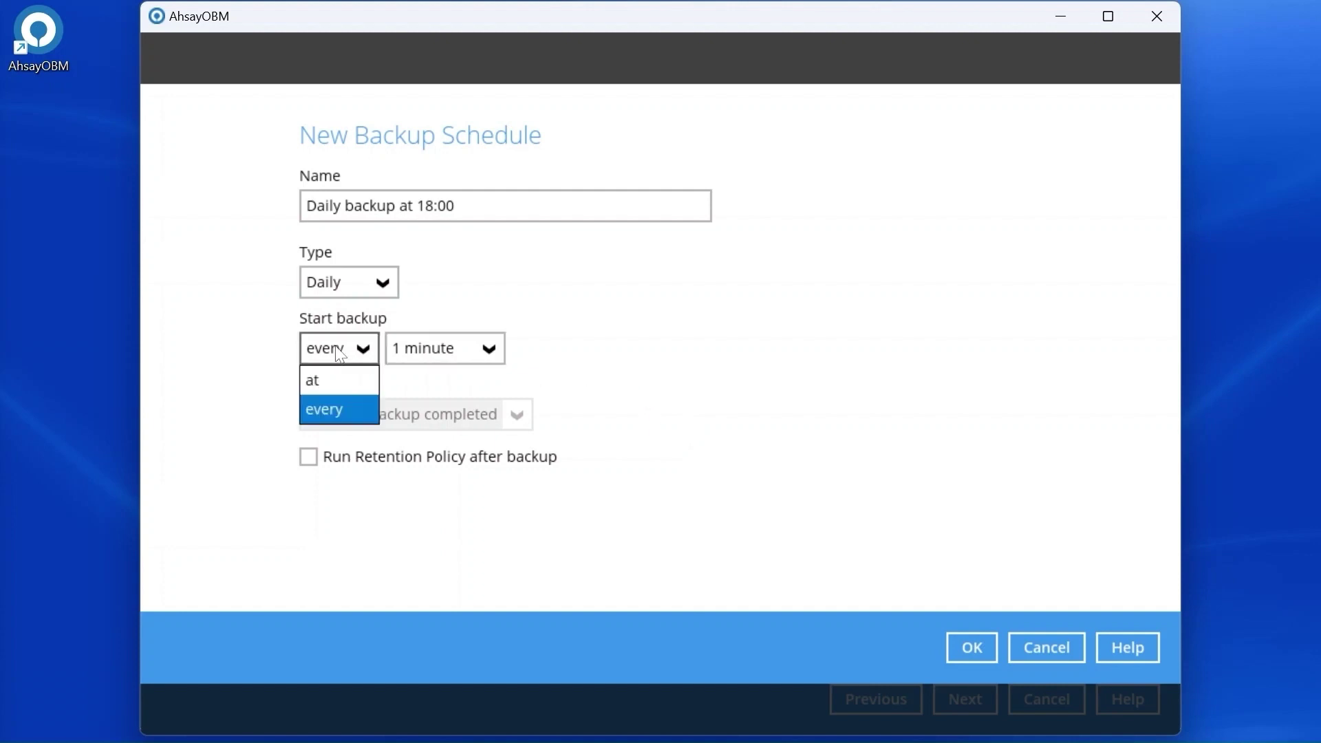
click(357, 385)
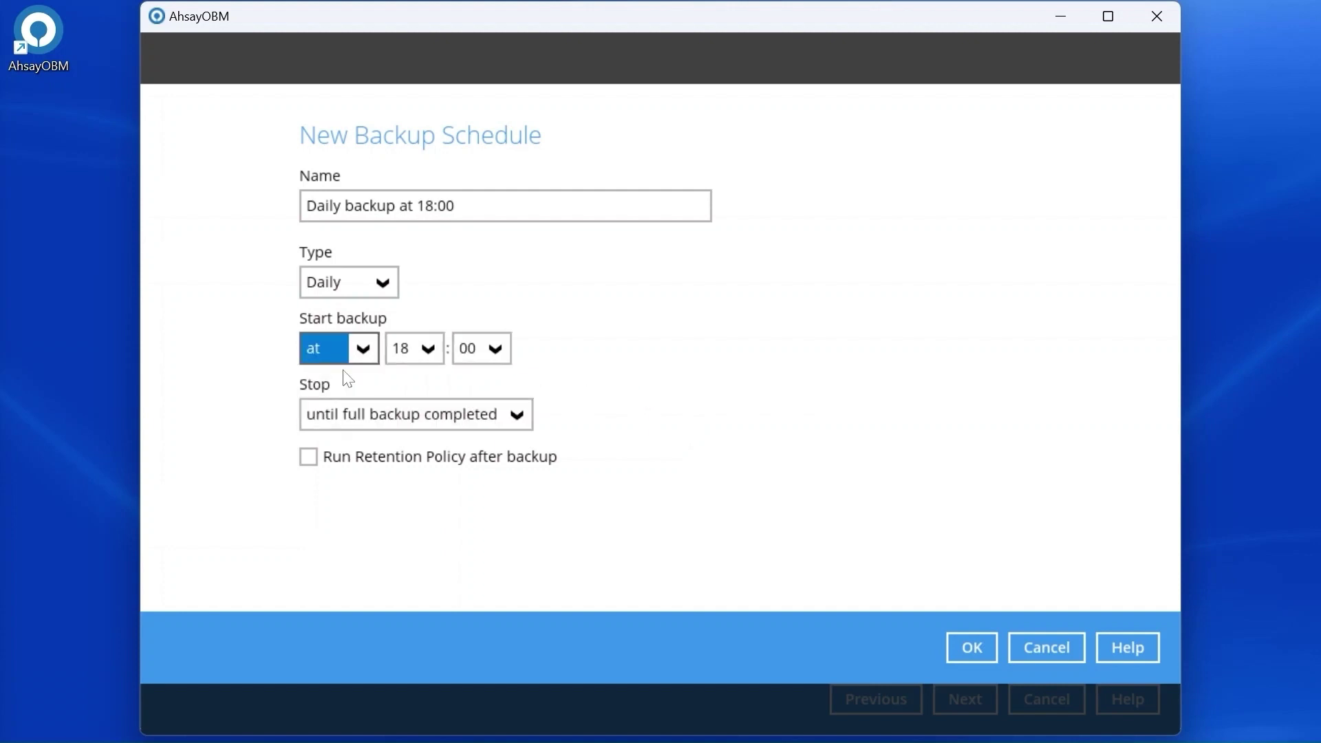
Step: Try stopping the backup "after" a number of hours, look through the hour choices, and restore "until full backup completed"
click(463, 416)
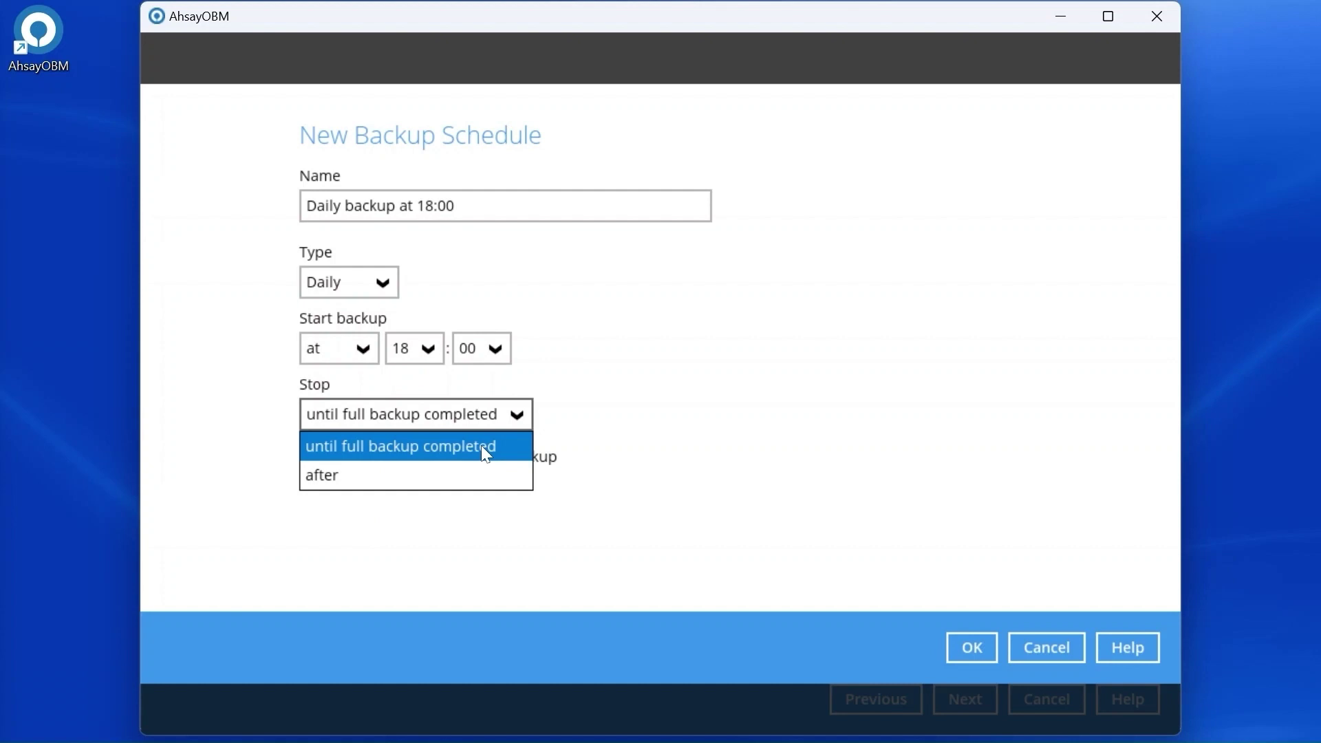
click(480, 475)
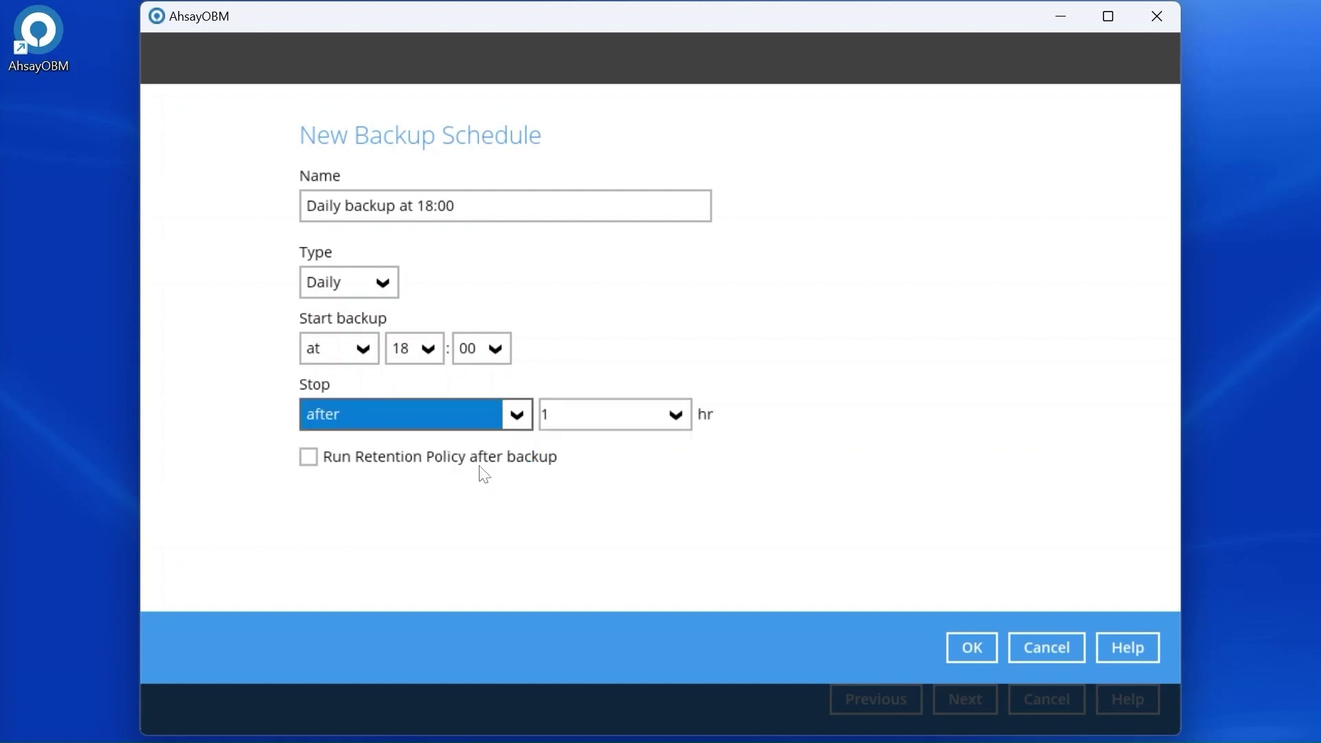
click(687, 423)
scroll(650, 502, down, 5)
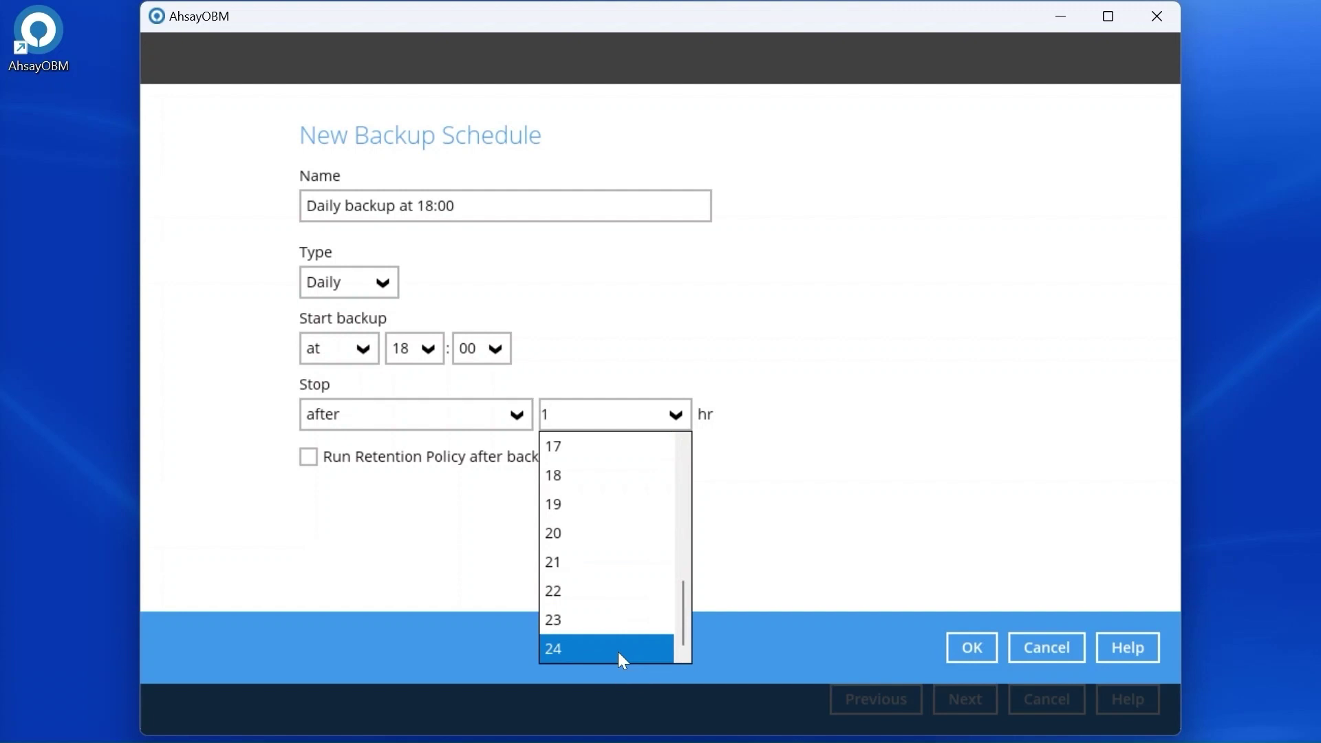
click(482, 415)
click(456, 448)
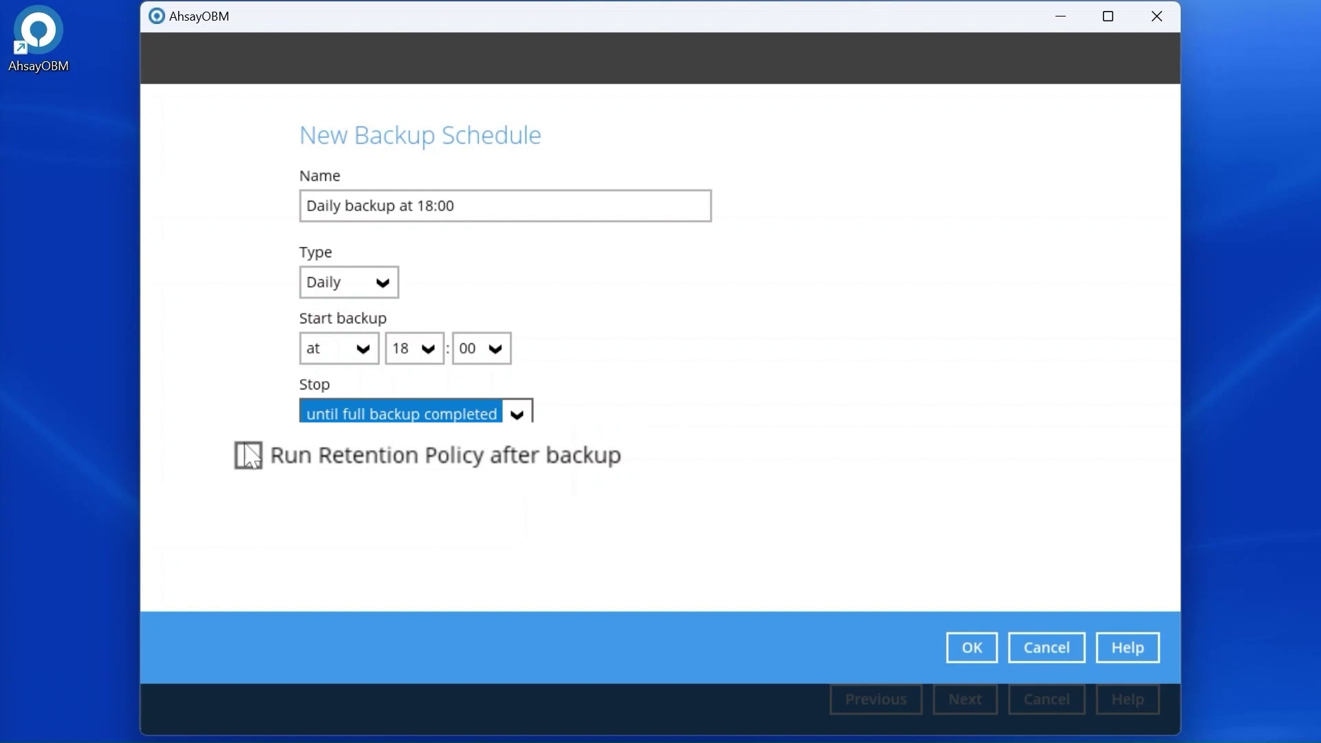
Step: Enable Run Retention Policy after backup and save the schedule, continuing to the destination settings
click(249, 455)
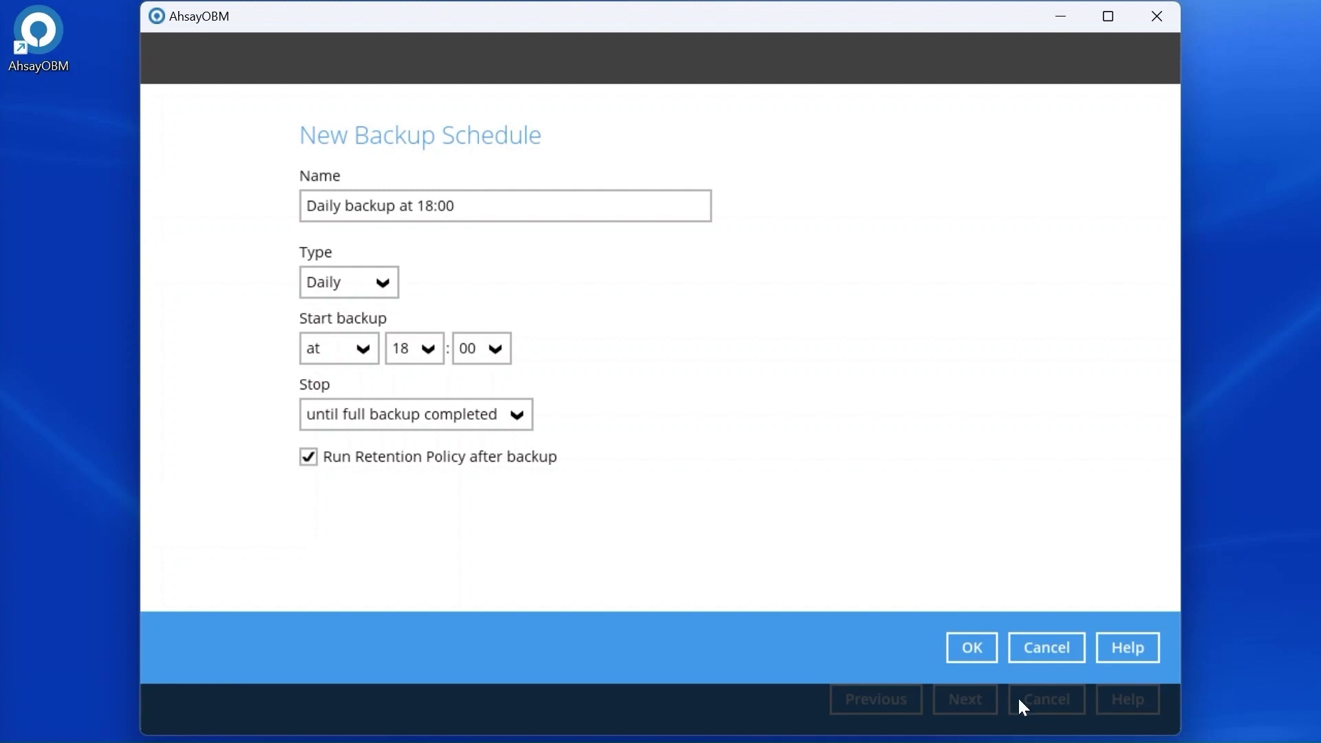
click(954, 647)
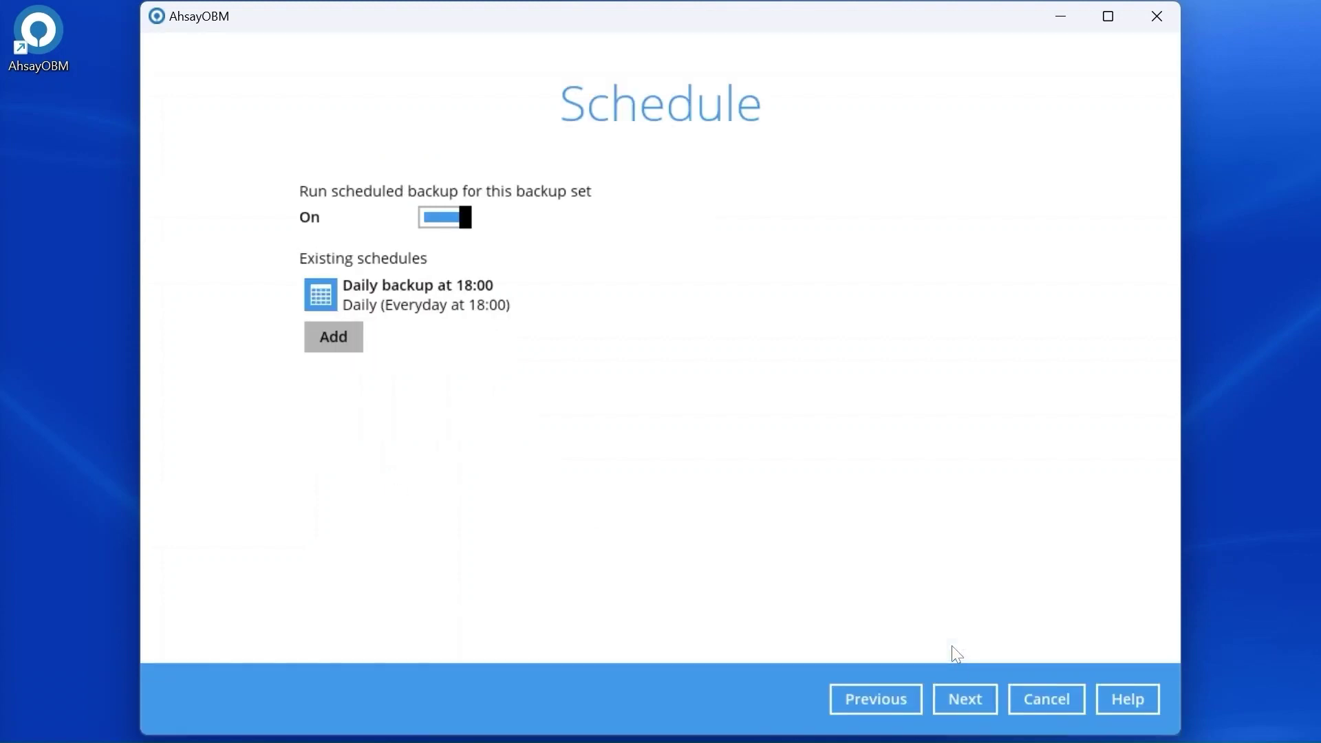
click(963, 699)
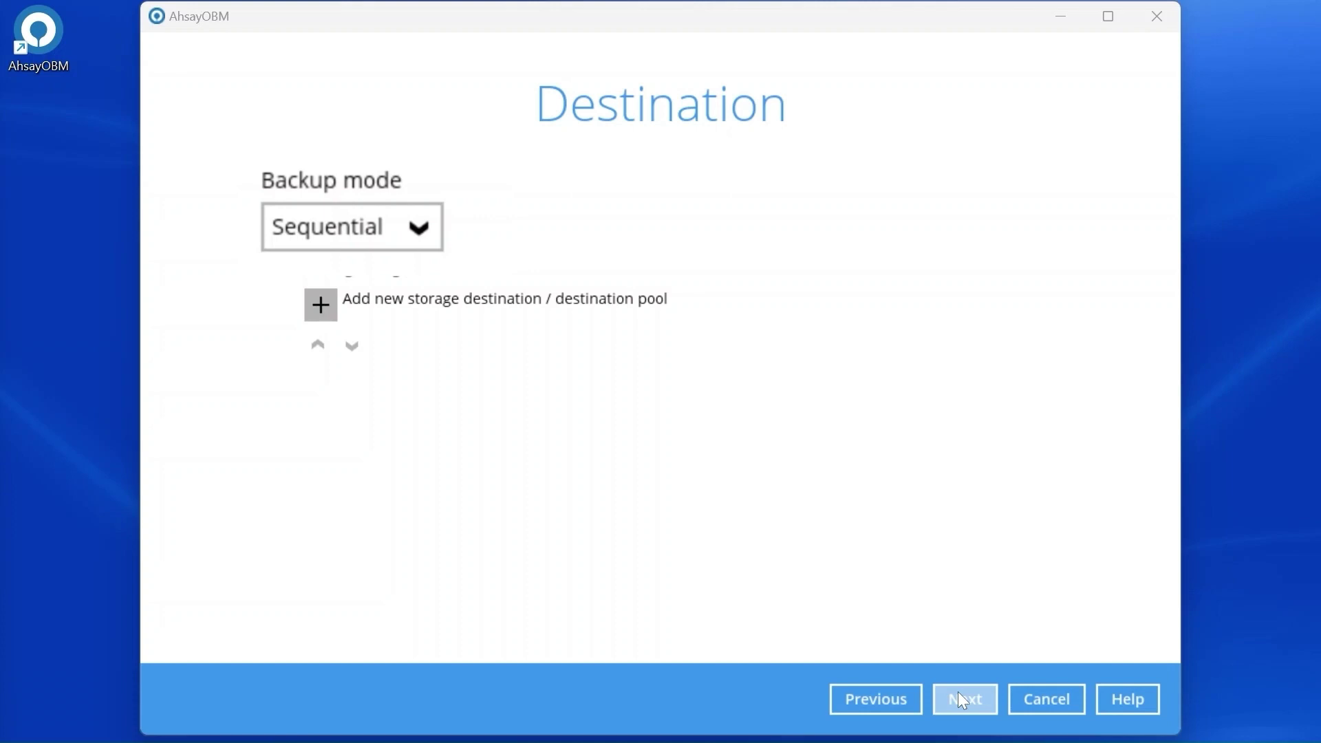
Step: Set the backup mode to Concurrent with Unlimited maximum destinations and add the Ahsay Drive (Singapore/Singapore) storage destination
click(409, 229)
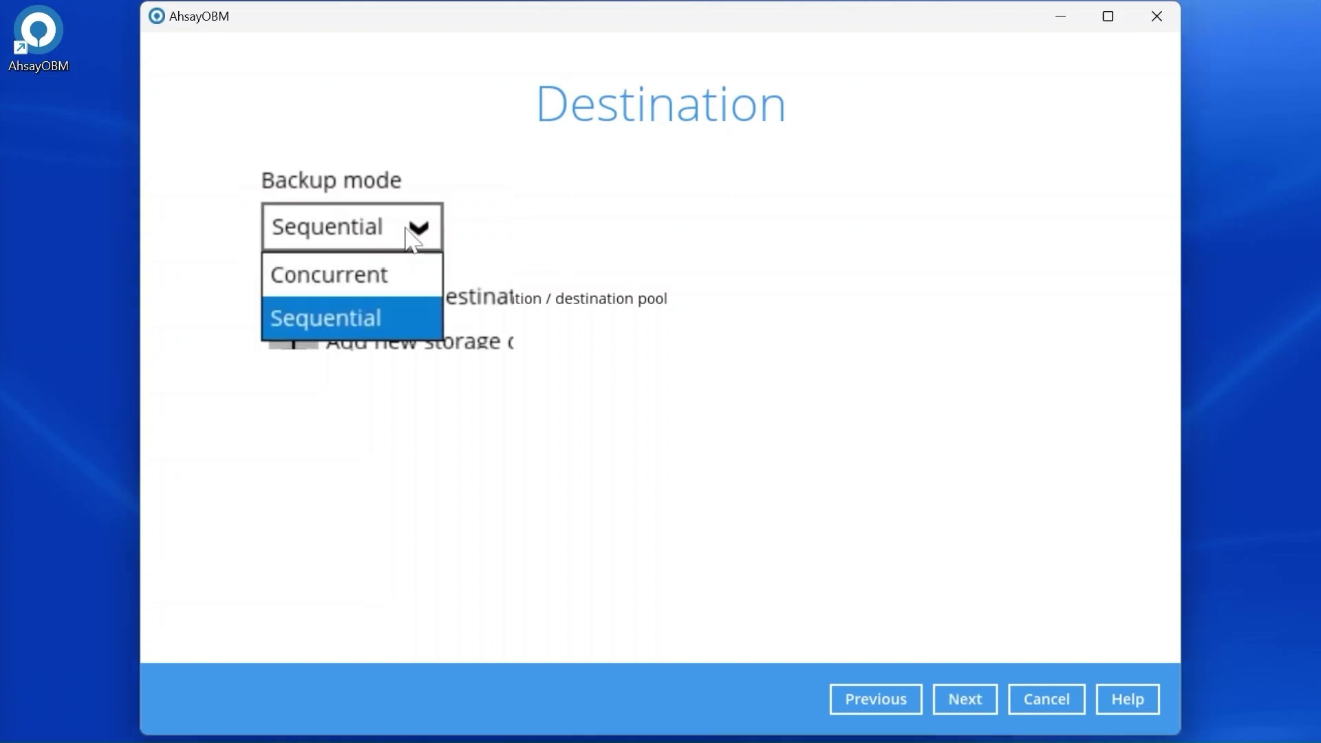
click(391, 270)
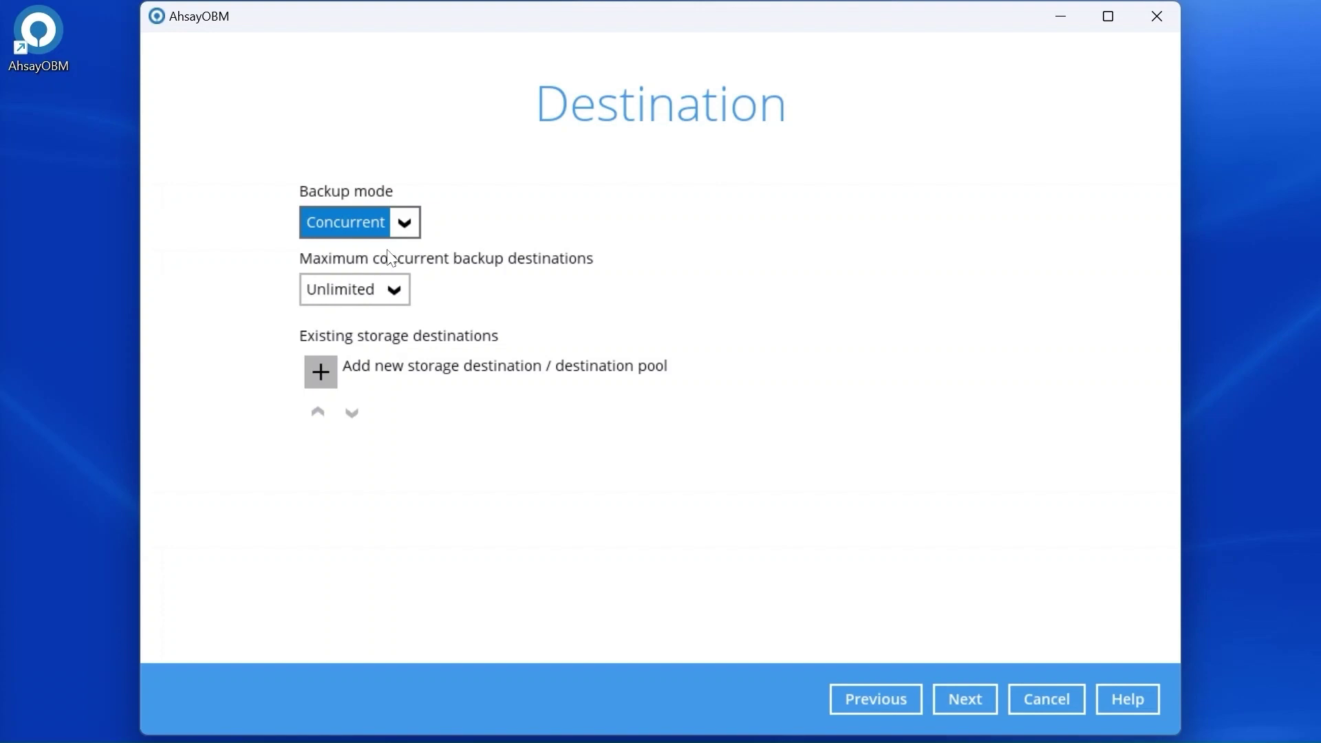
click(394, 295)
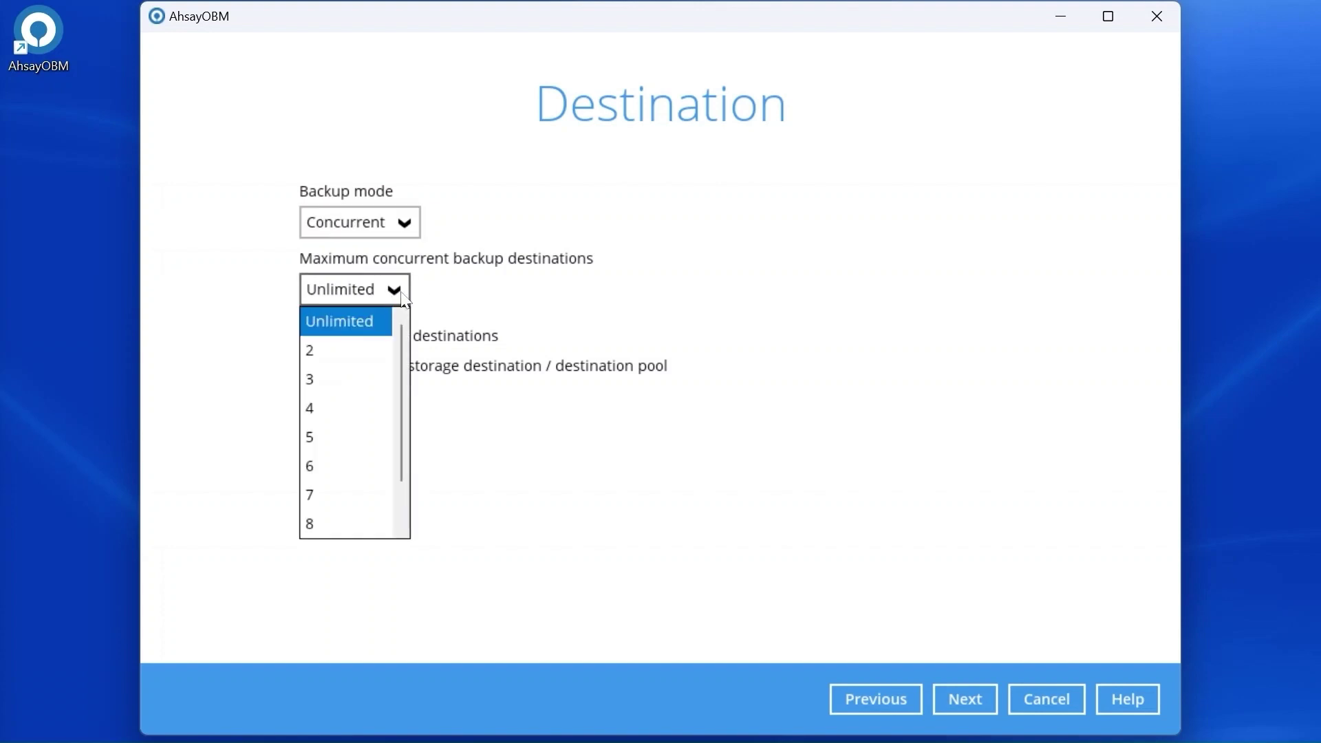
click(468, 287)
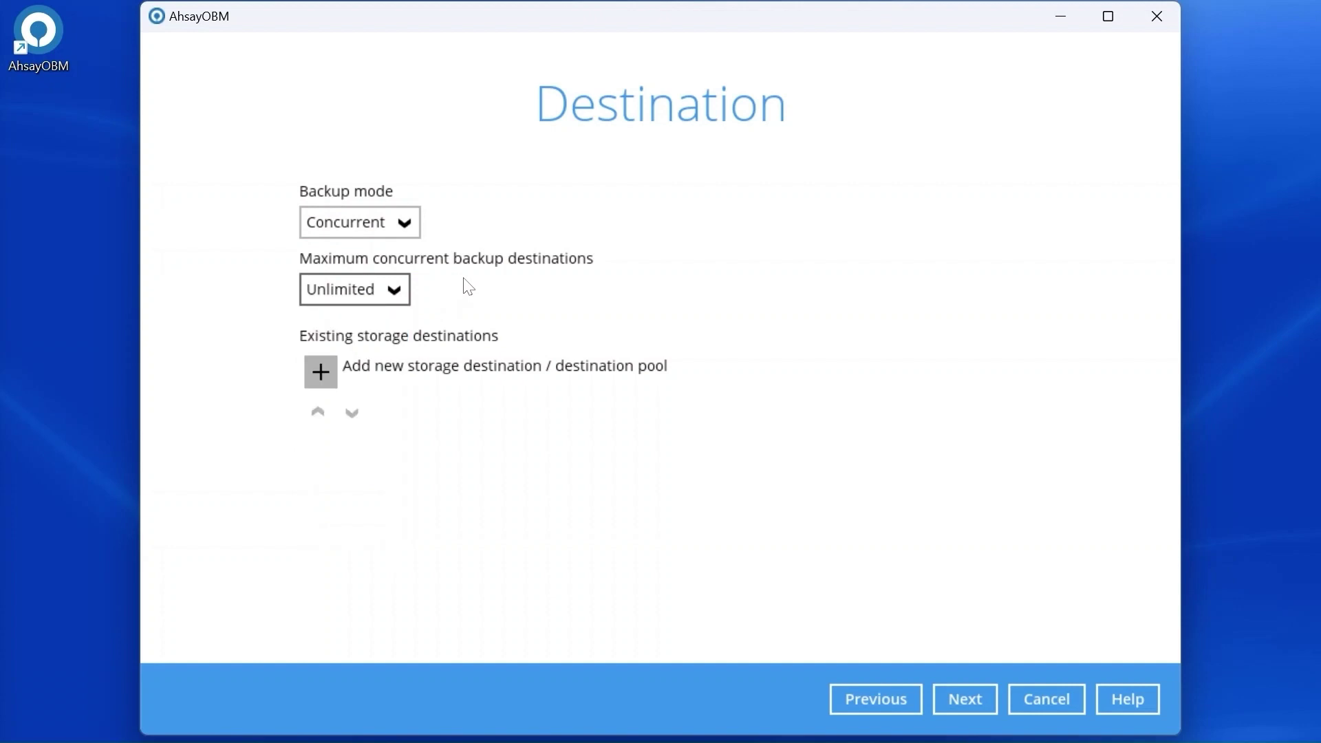
click(320, 373)
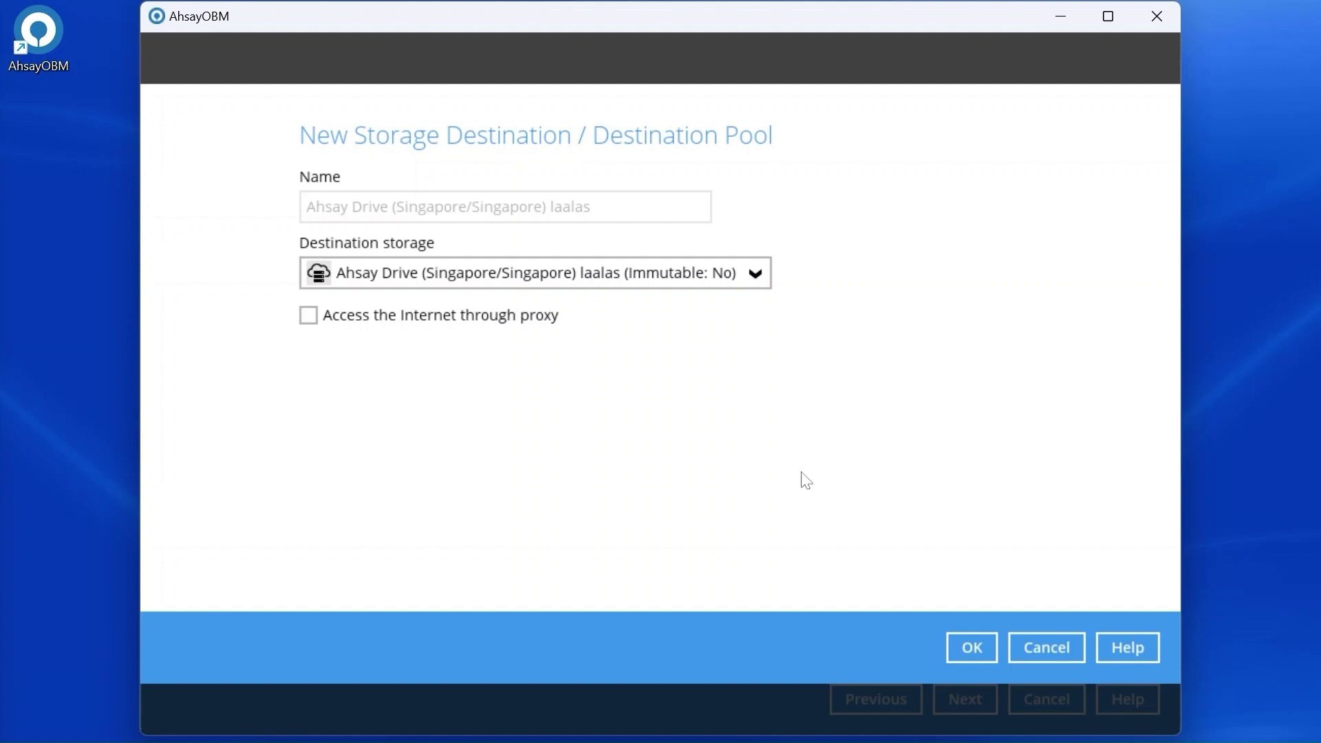
click(971, 645)
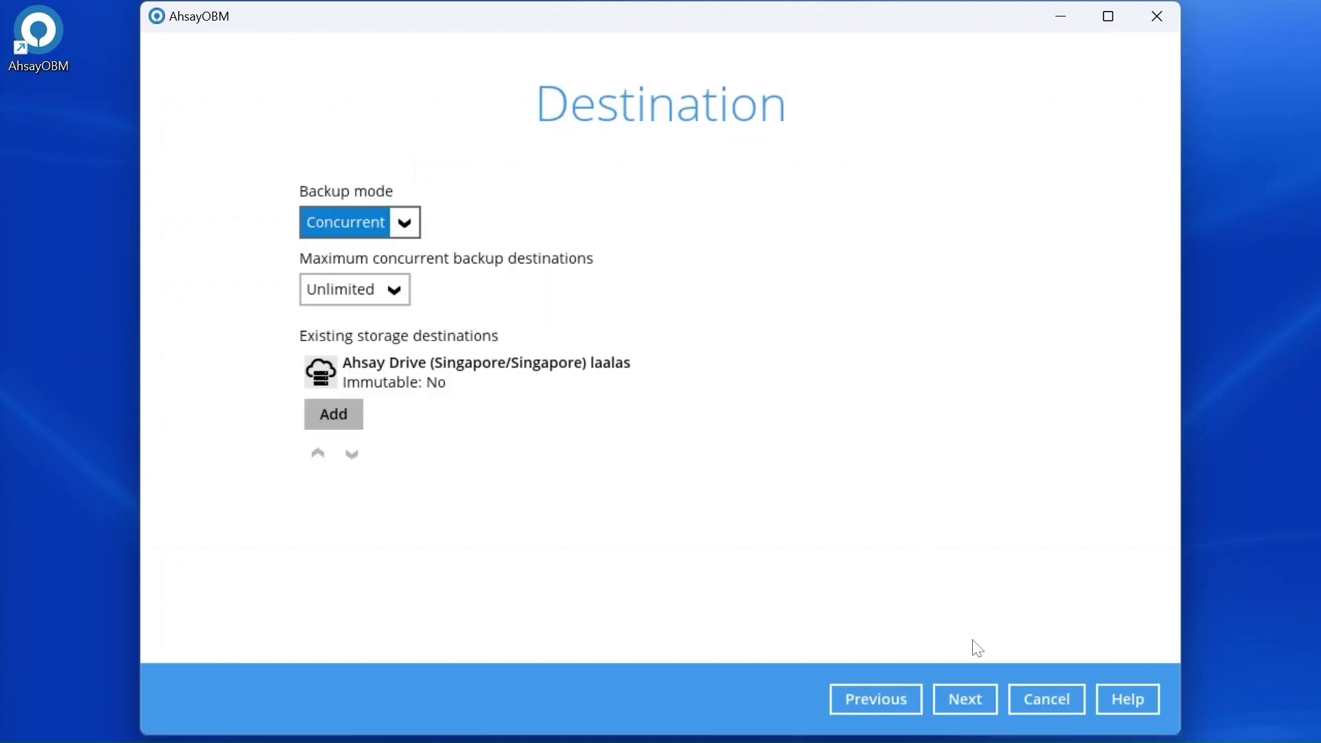
Step: Add a second storage destination of type Local / Mapped Drive / Network Drive / Removable Drive with the path E:\backup
click(344, 413)
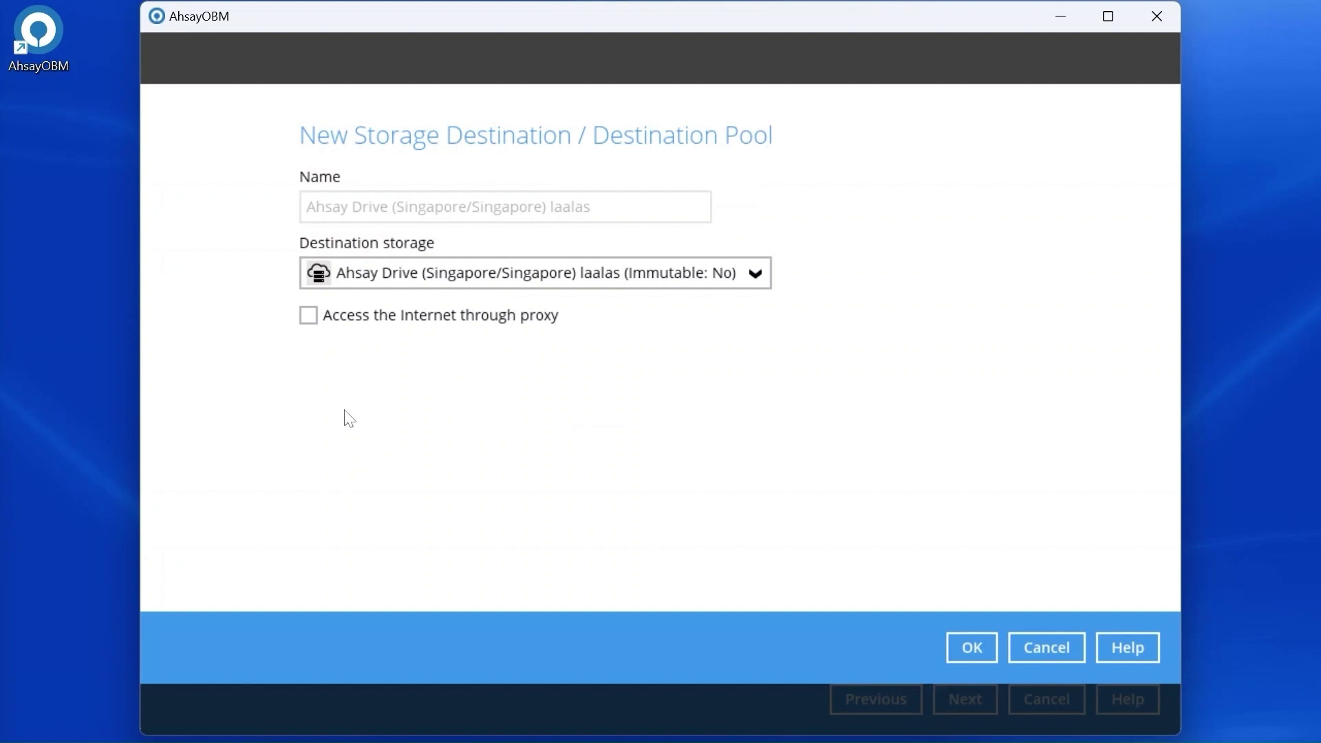
click(490, 284)
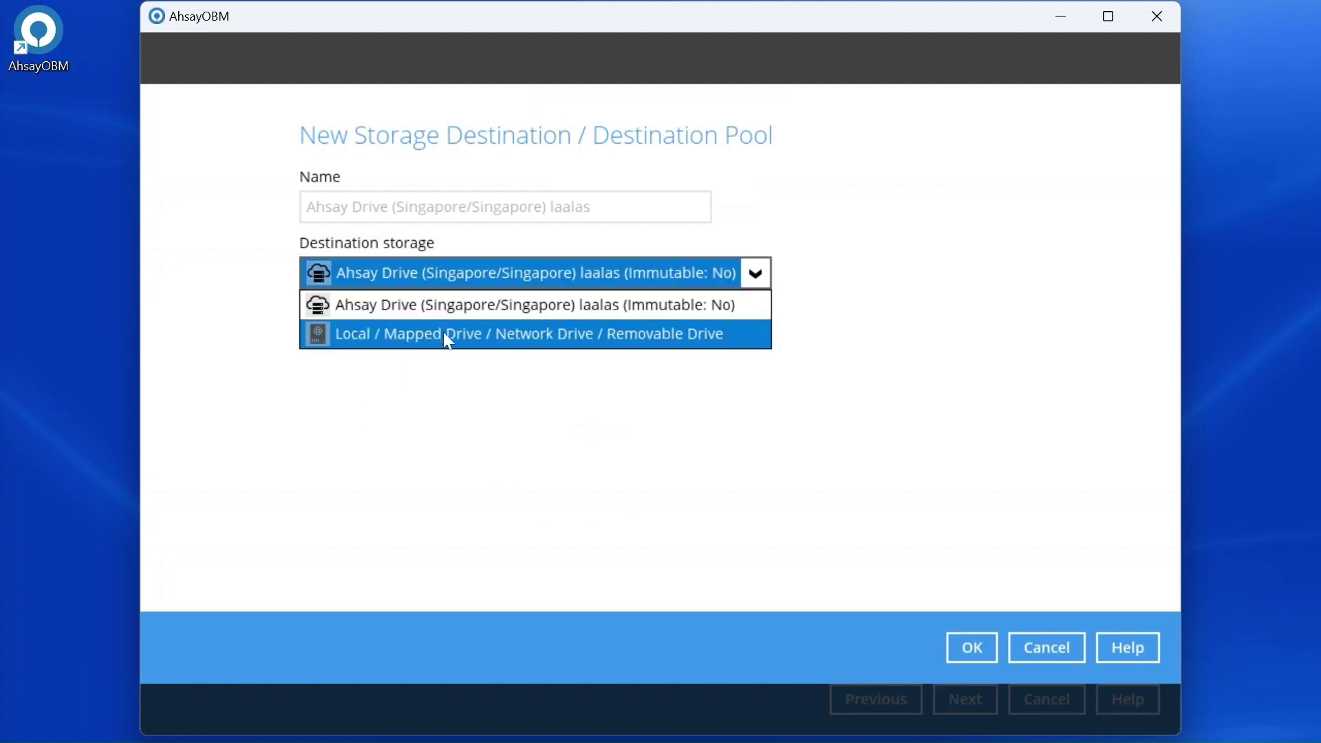
click(711, 343)
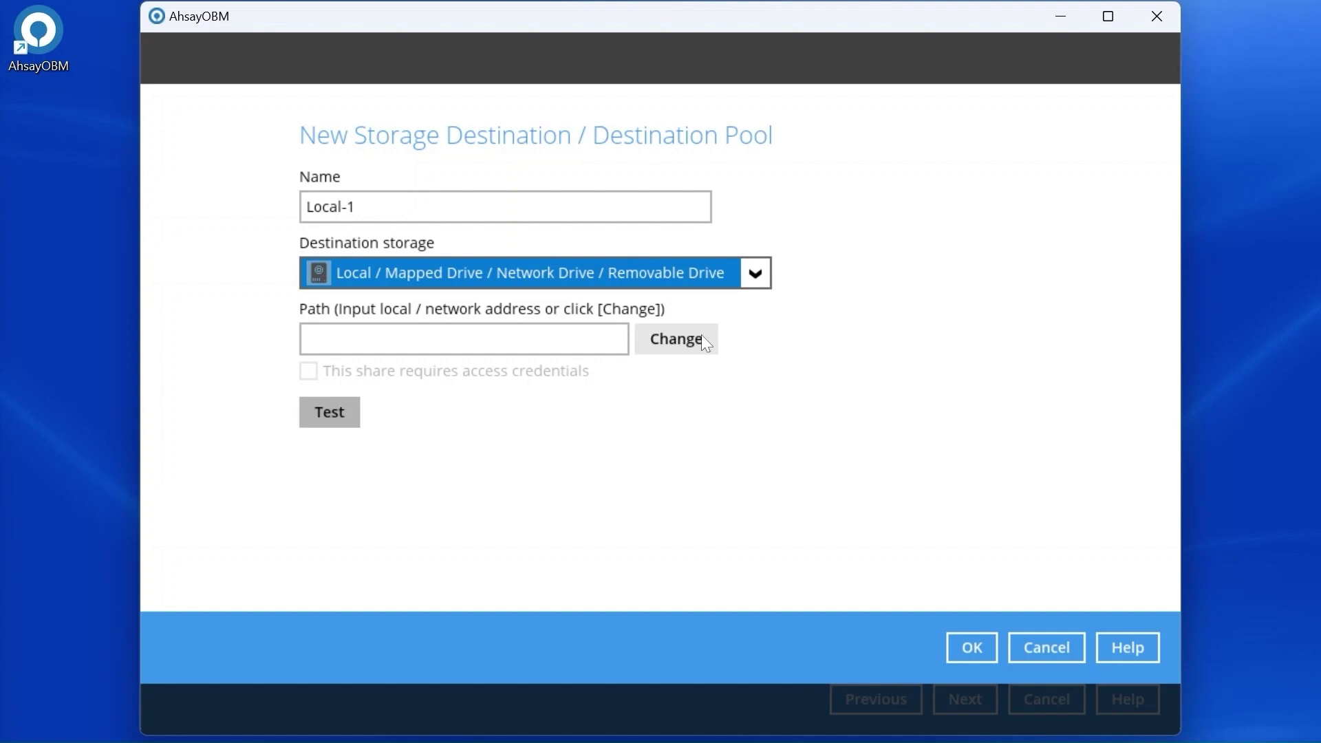
click(702, 337)
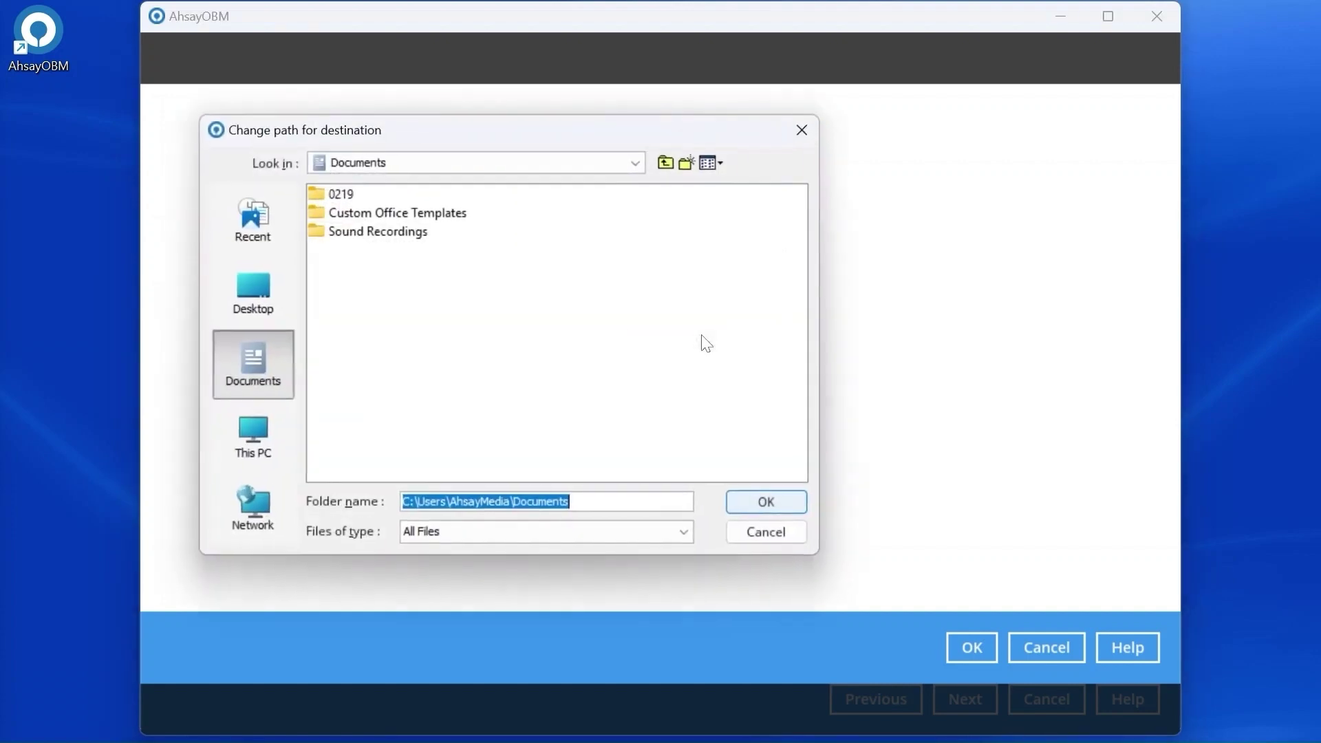
click(262, 438)
click(400, 256)
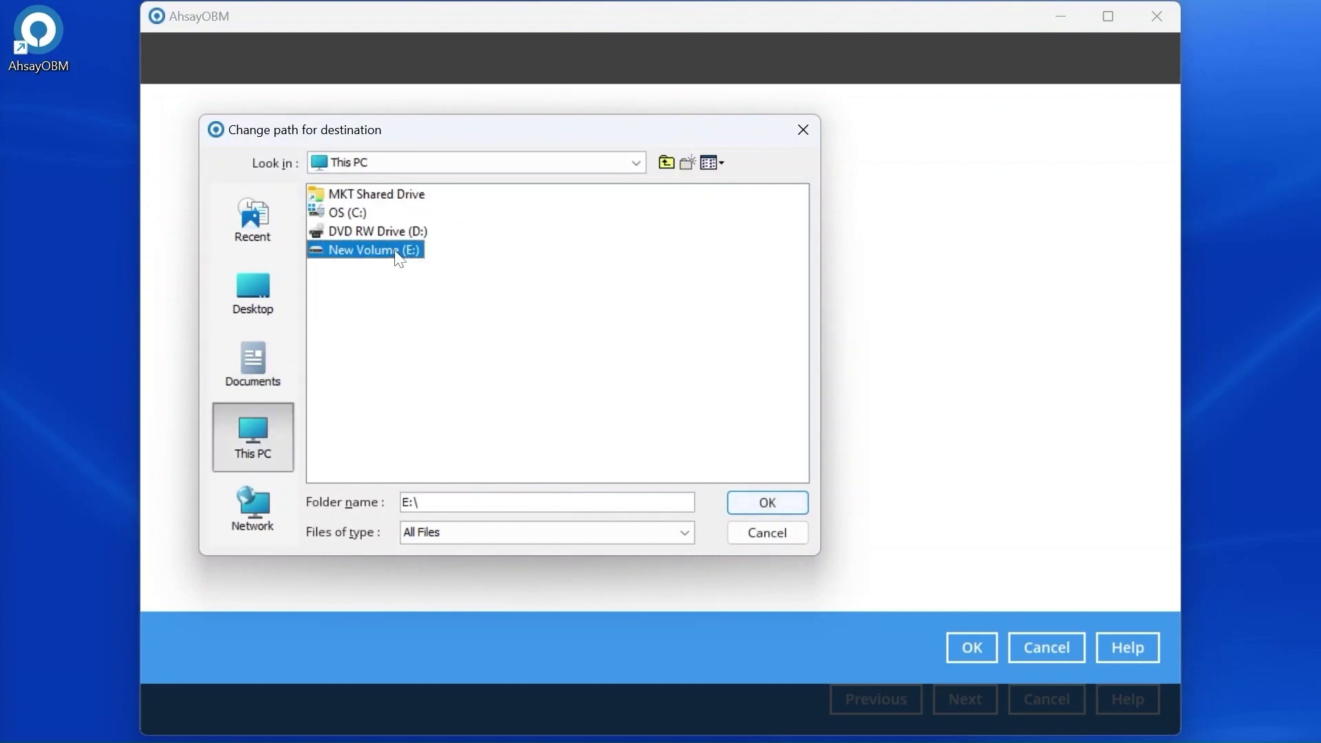
double_click(400, 252)
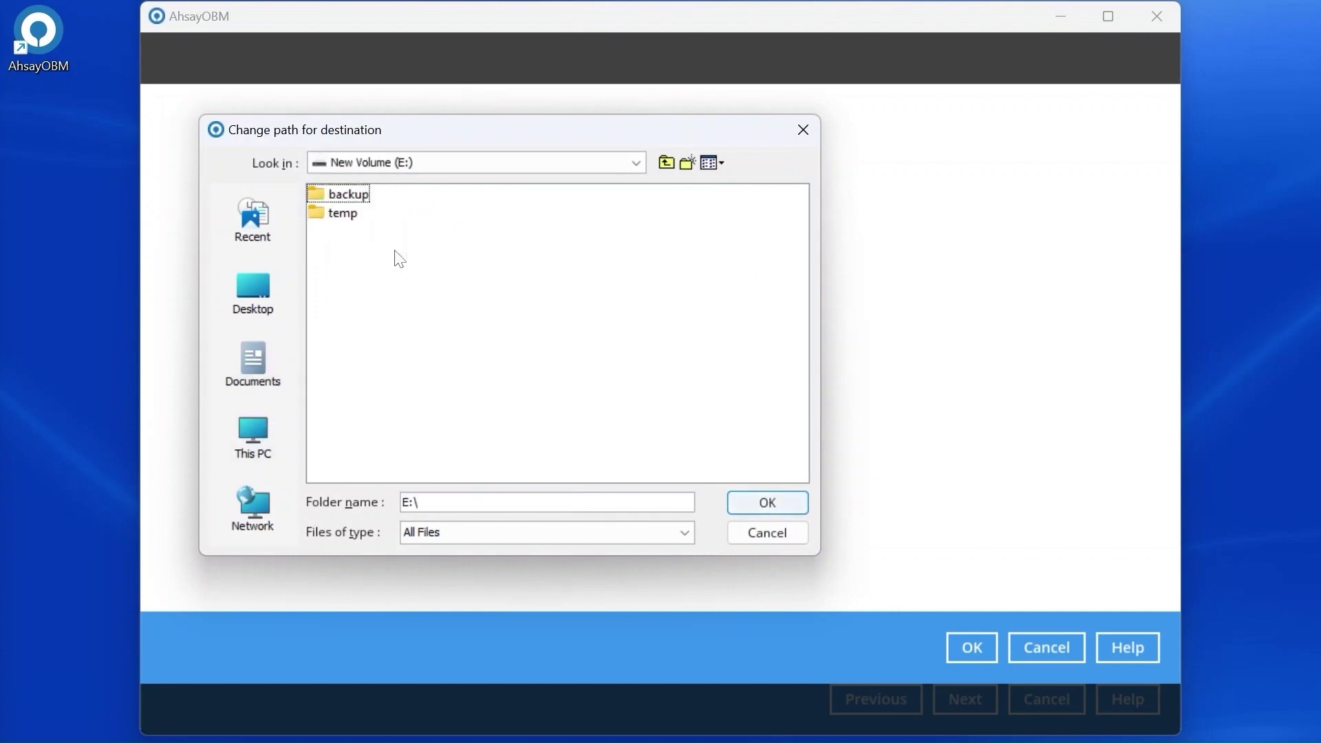
click(358, 195)
click(761, 503)
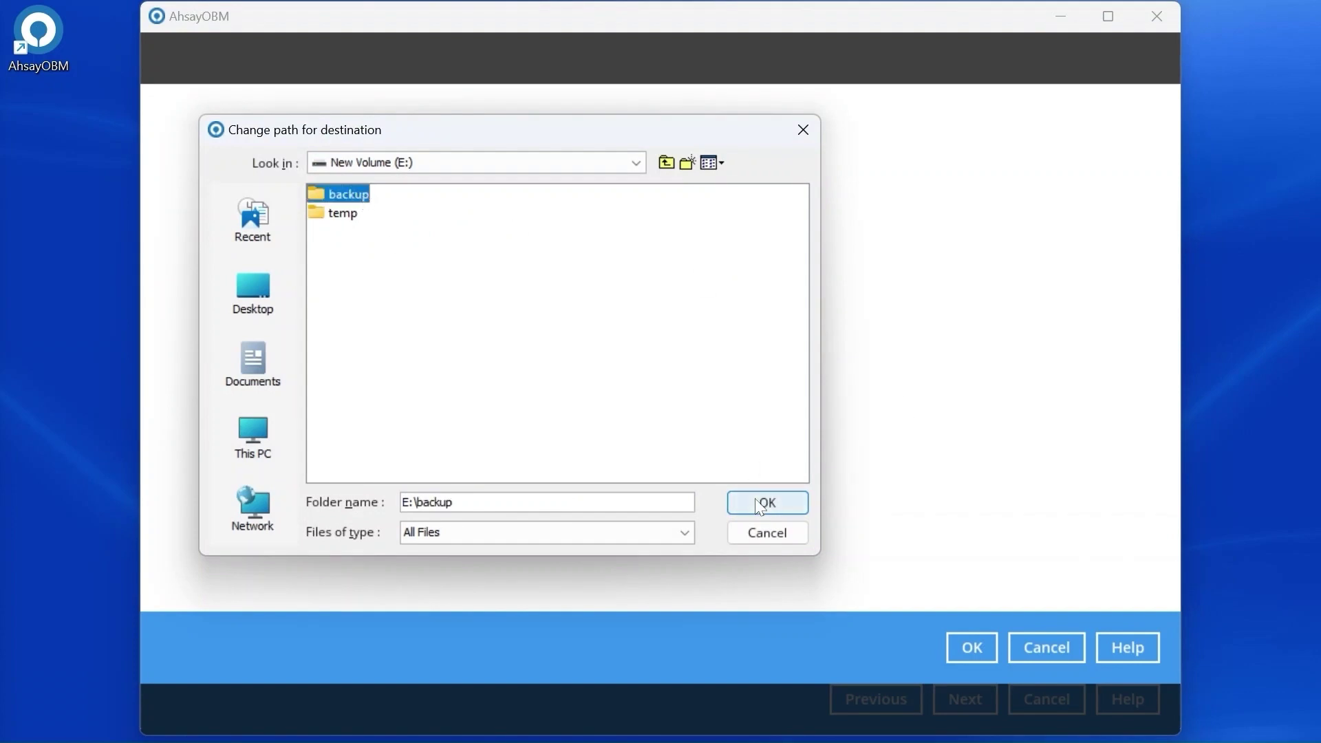
click(973, 645)
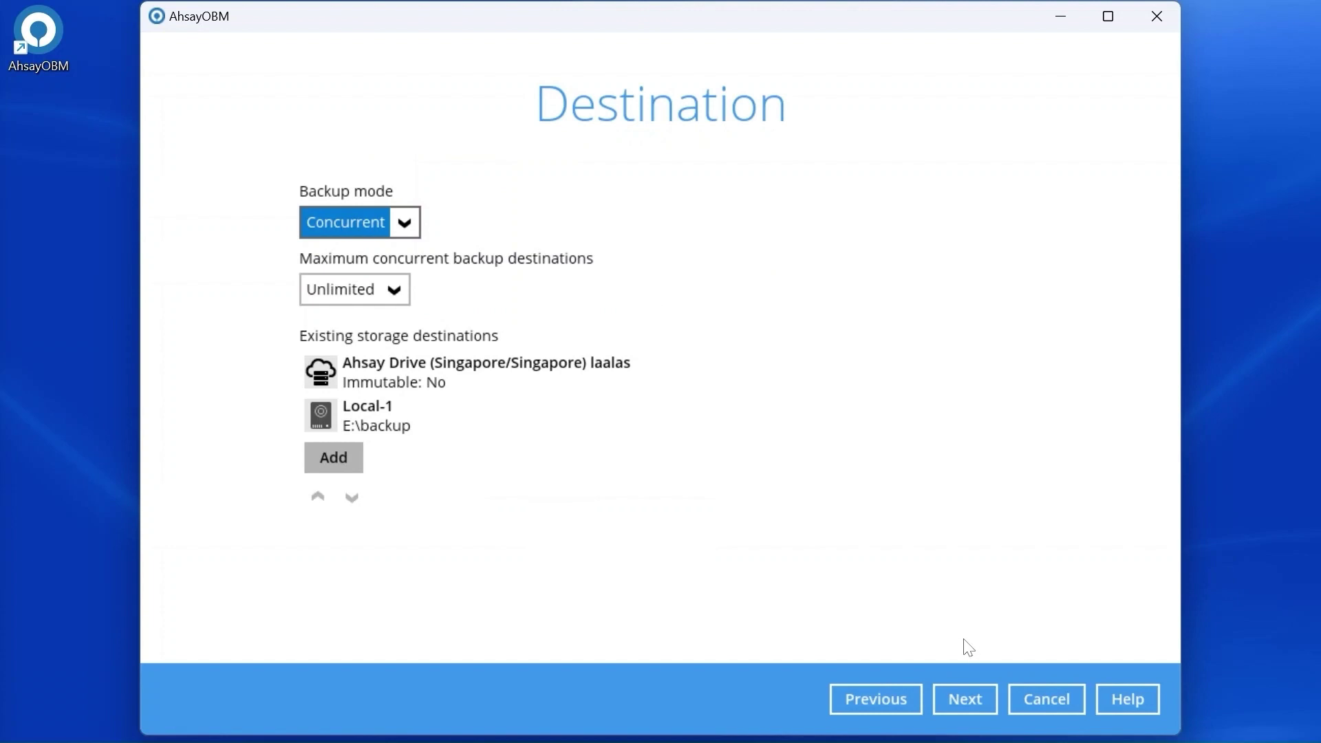
Step: Accept the destinations, keep backup data encryption on with type Default, confirm the encryption key, and close the finished backup set wizard
click(966, 702)
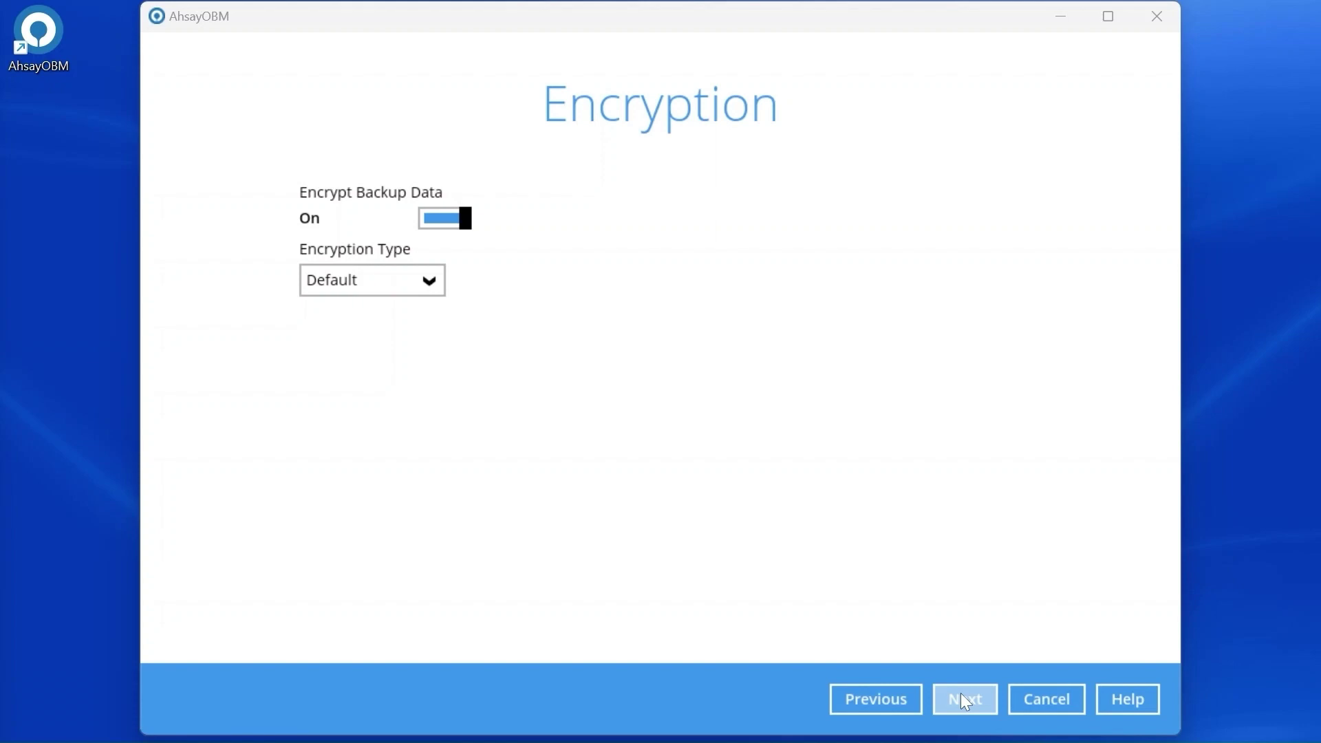
click(962, 696)
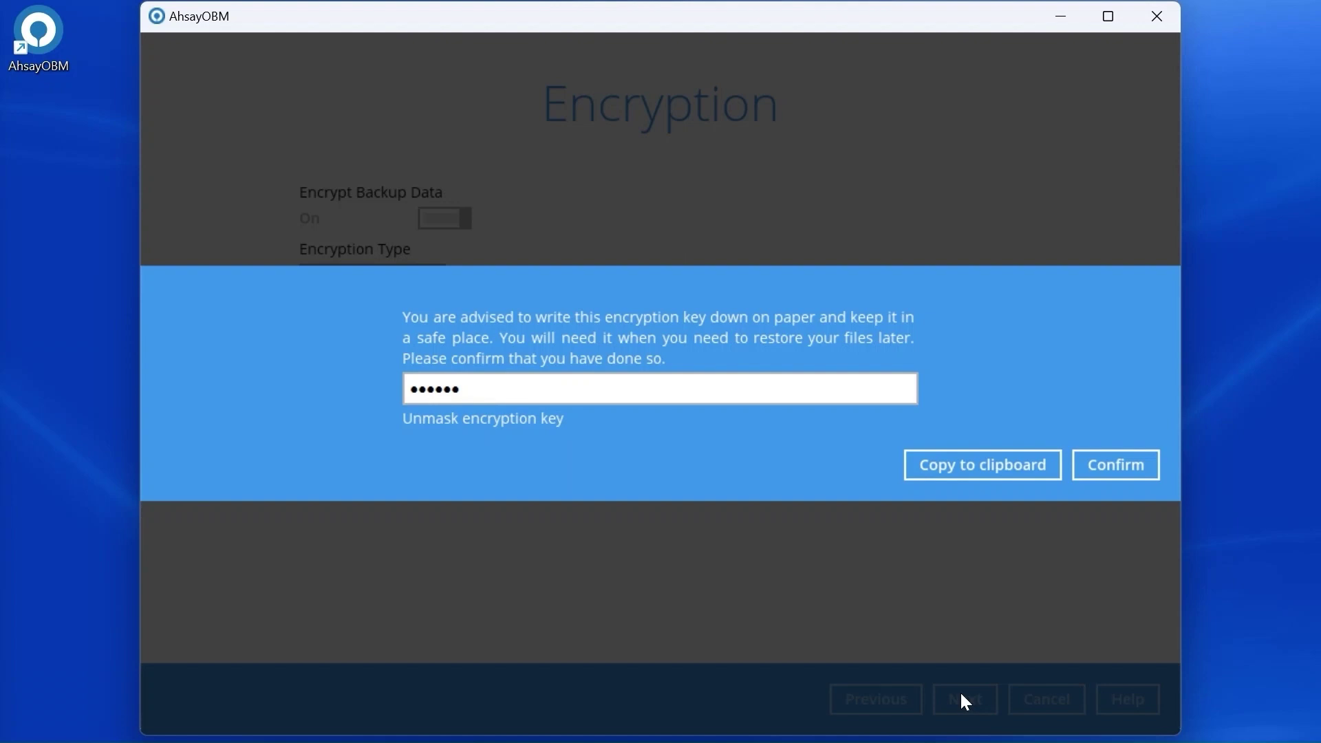
click(1119, 467)
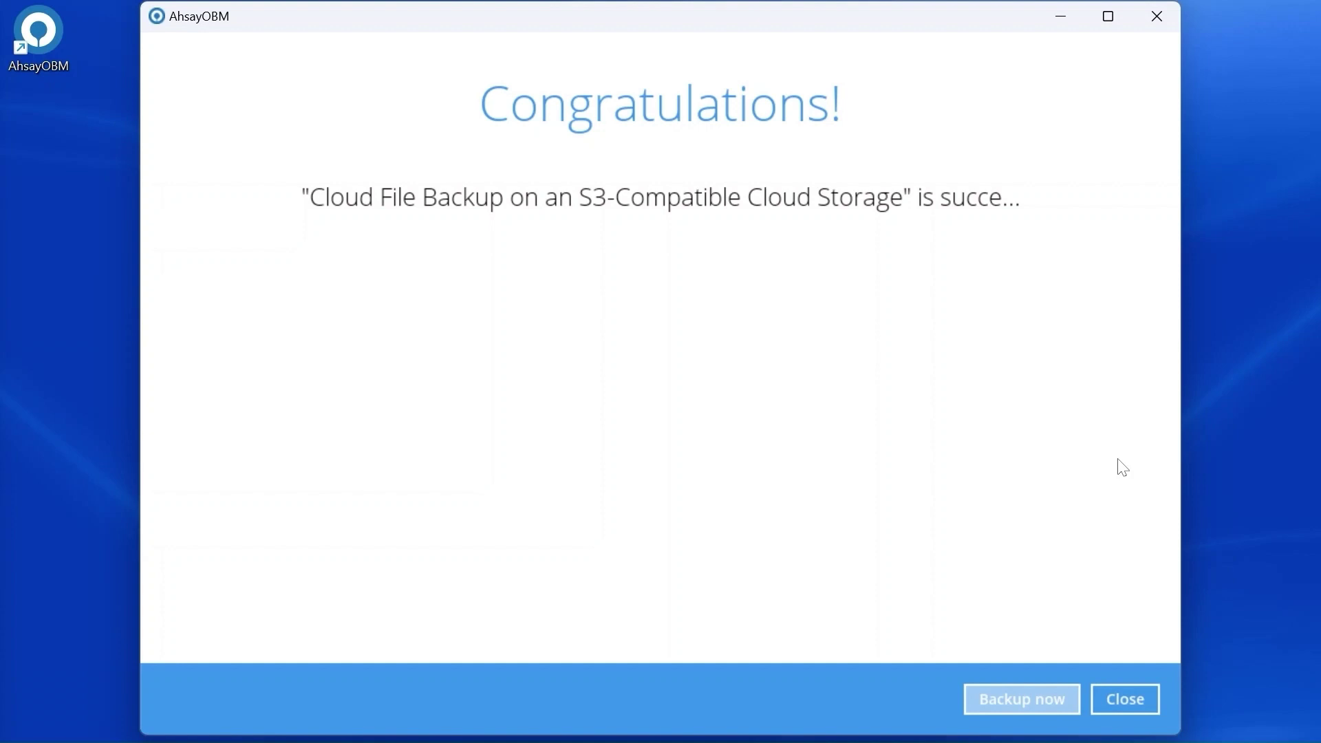
click(1122, 701)
click(1120, 700)
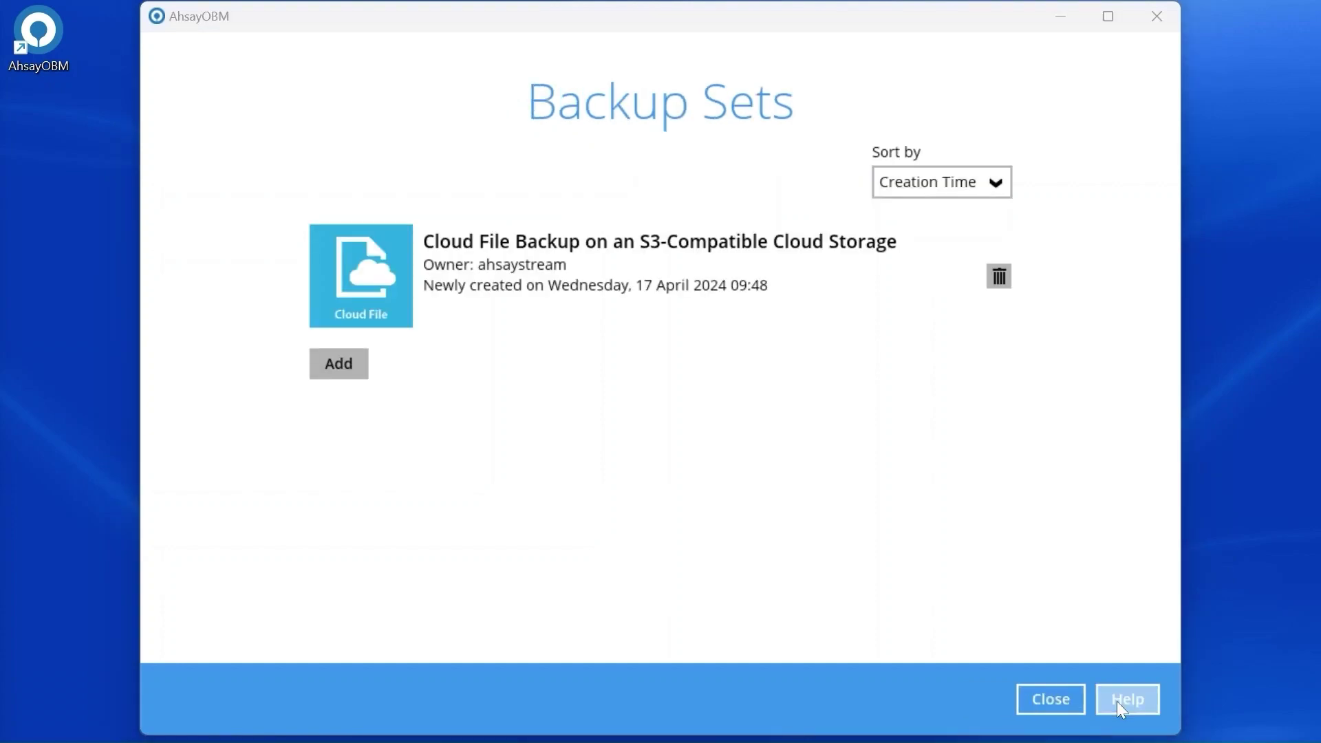
Step: Open the Cloud File Backup on an S3-Compatible Cloud Storage set and enter the Windows User Authentication password in its general settings
click(902, 300)
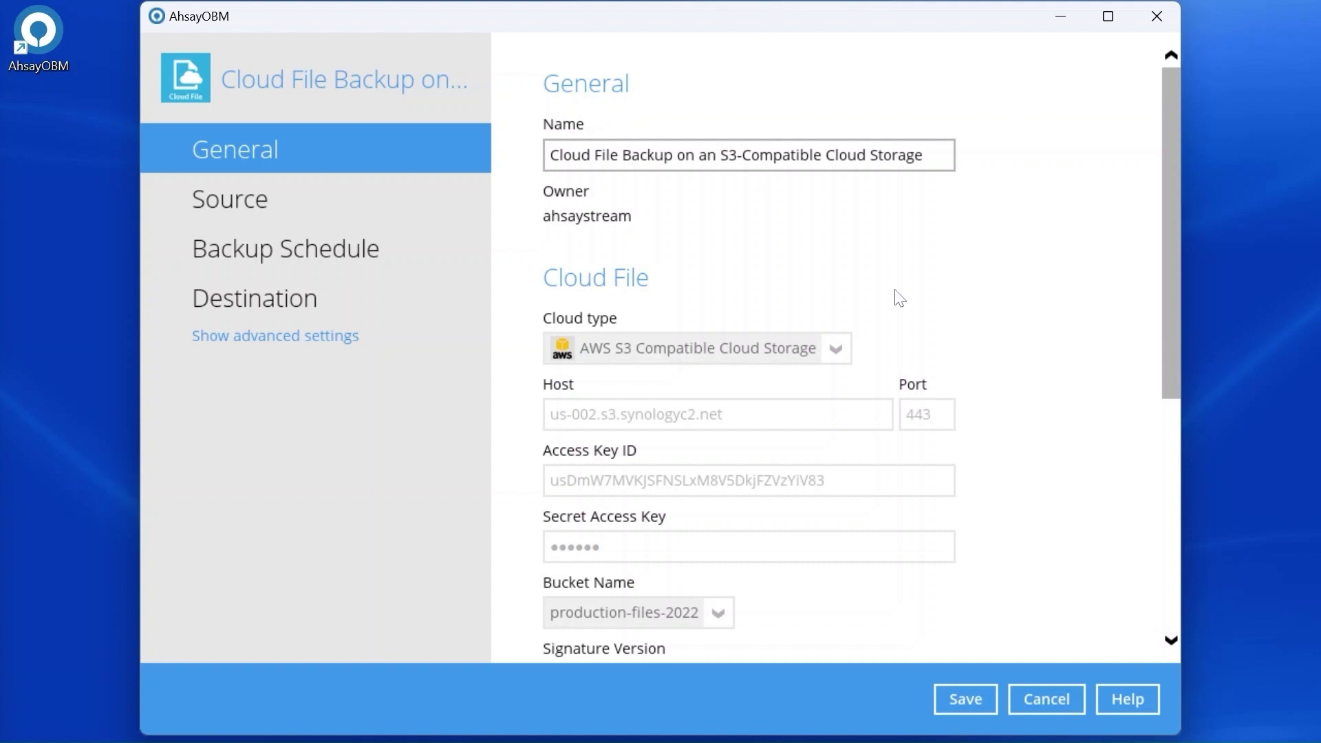
scroll(900, 298, down, 5)
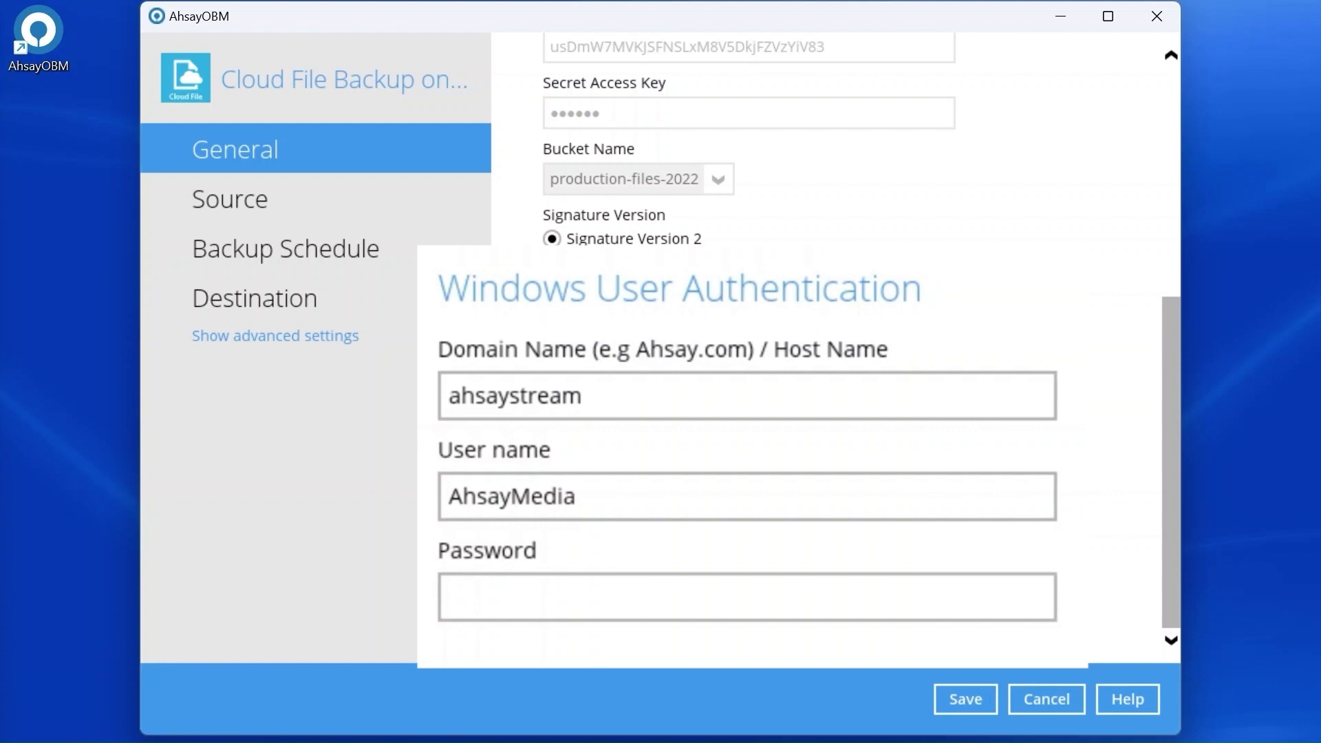
click(747, 598)
text(••••••••)
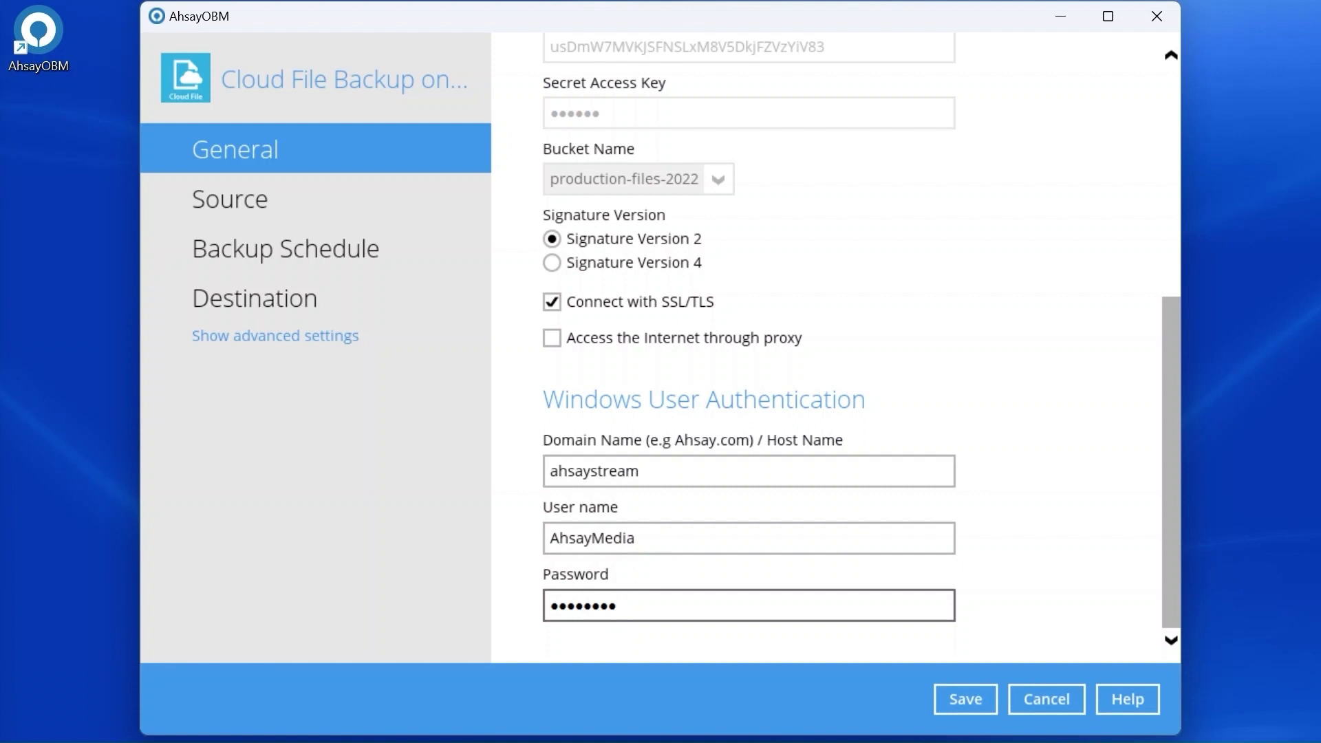
Step: Show the advanced settings and examine the Deduplication options and the time units offered by the Simple retention policy
click(237, 342)
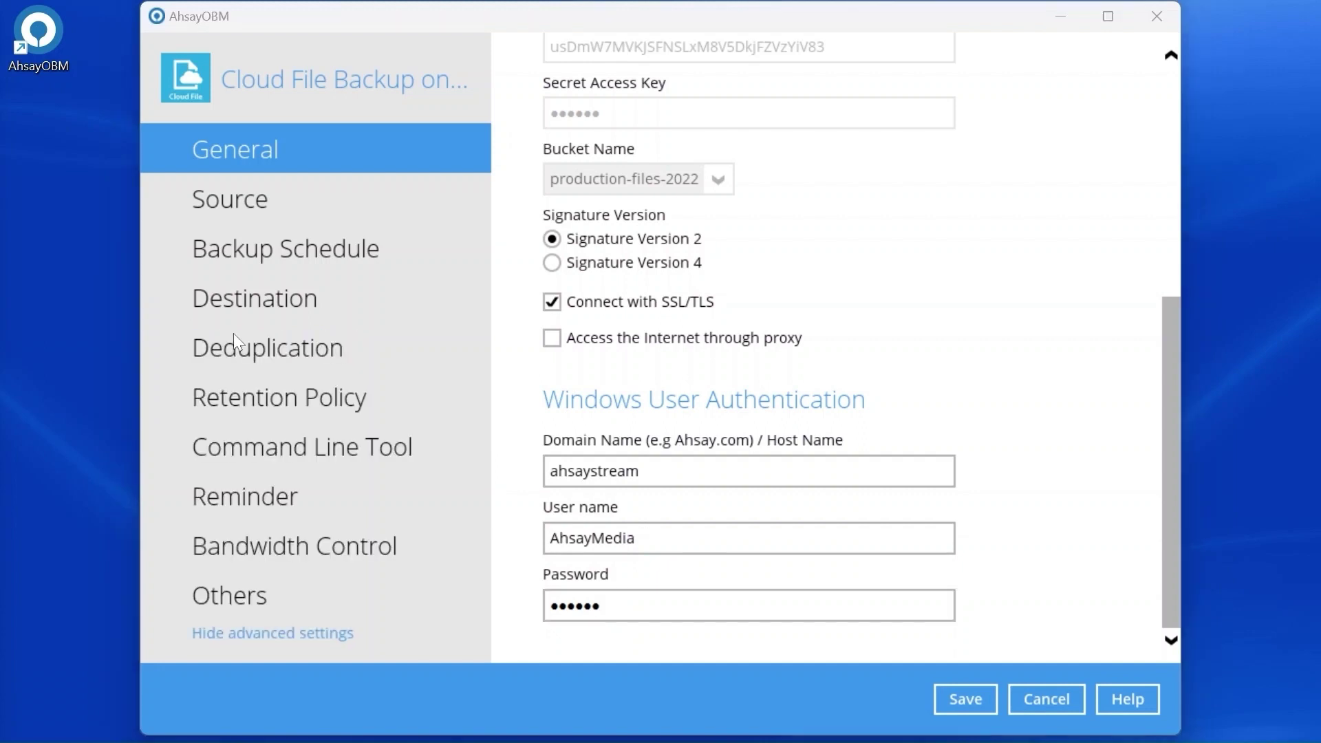
click(371, 348)
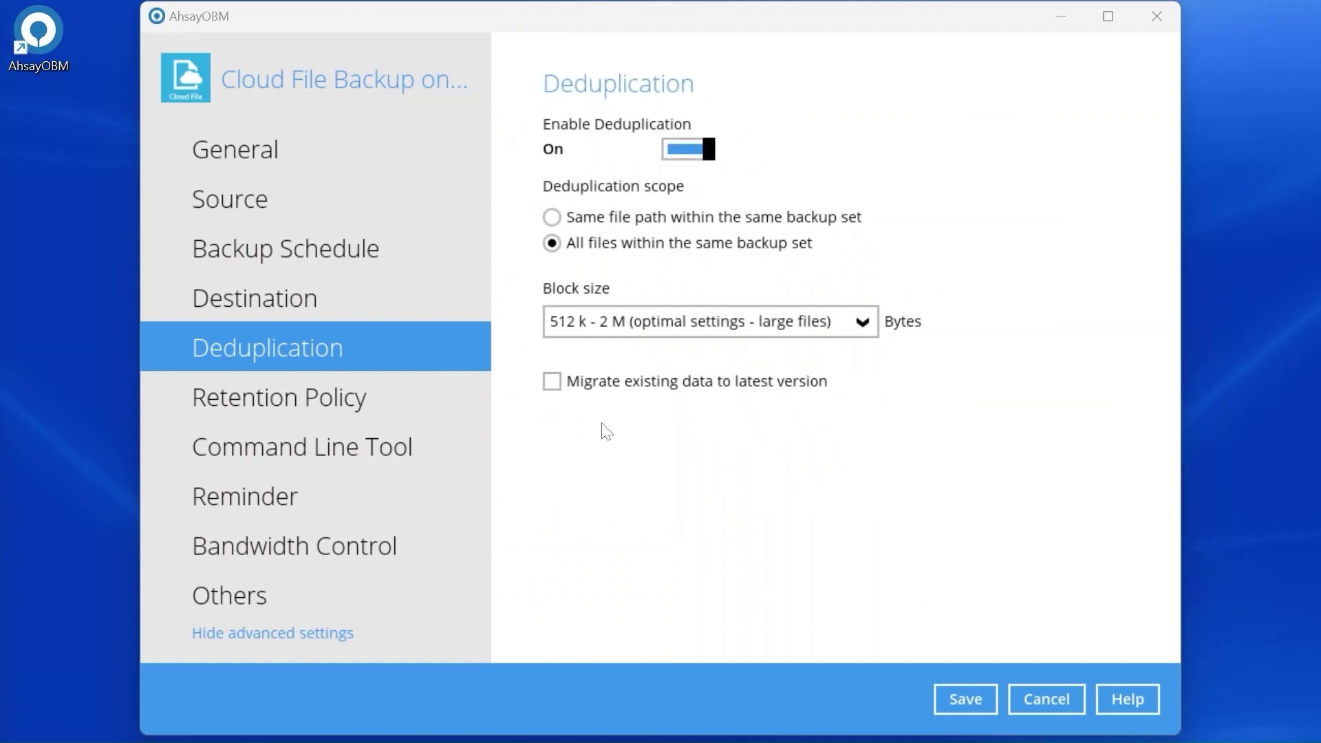
click(381, 390)
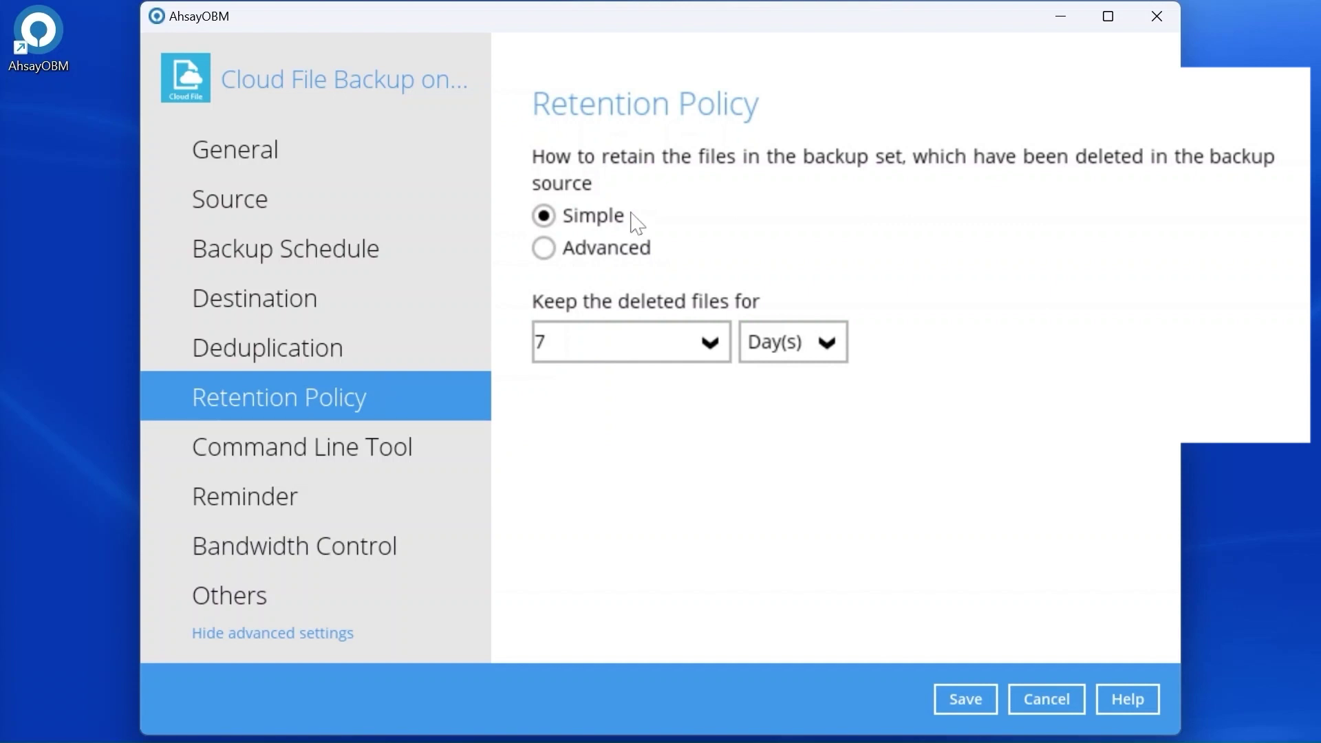
click(821, 353)
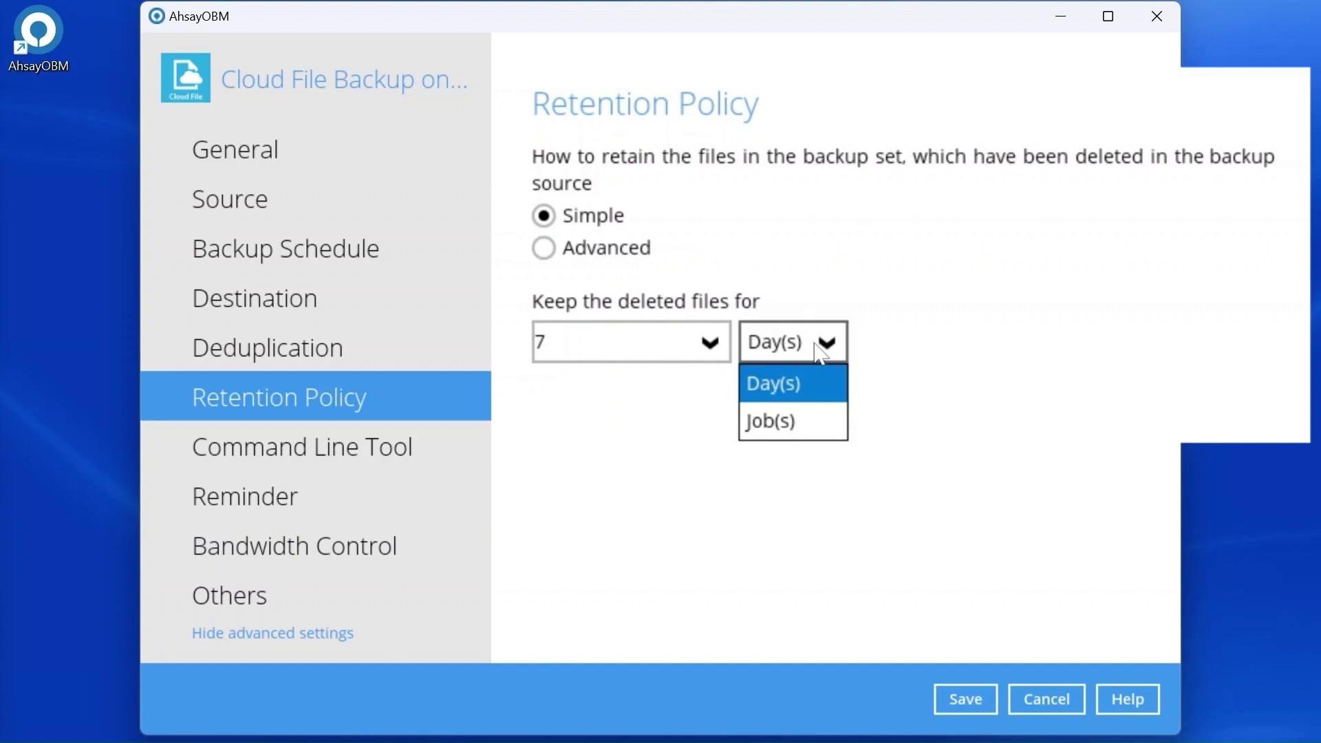
click(782, 246)
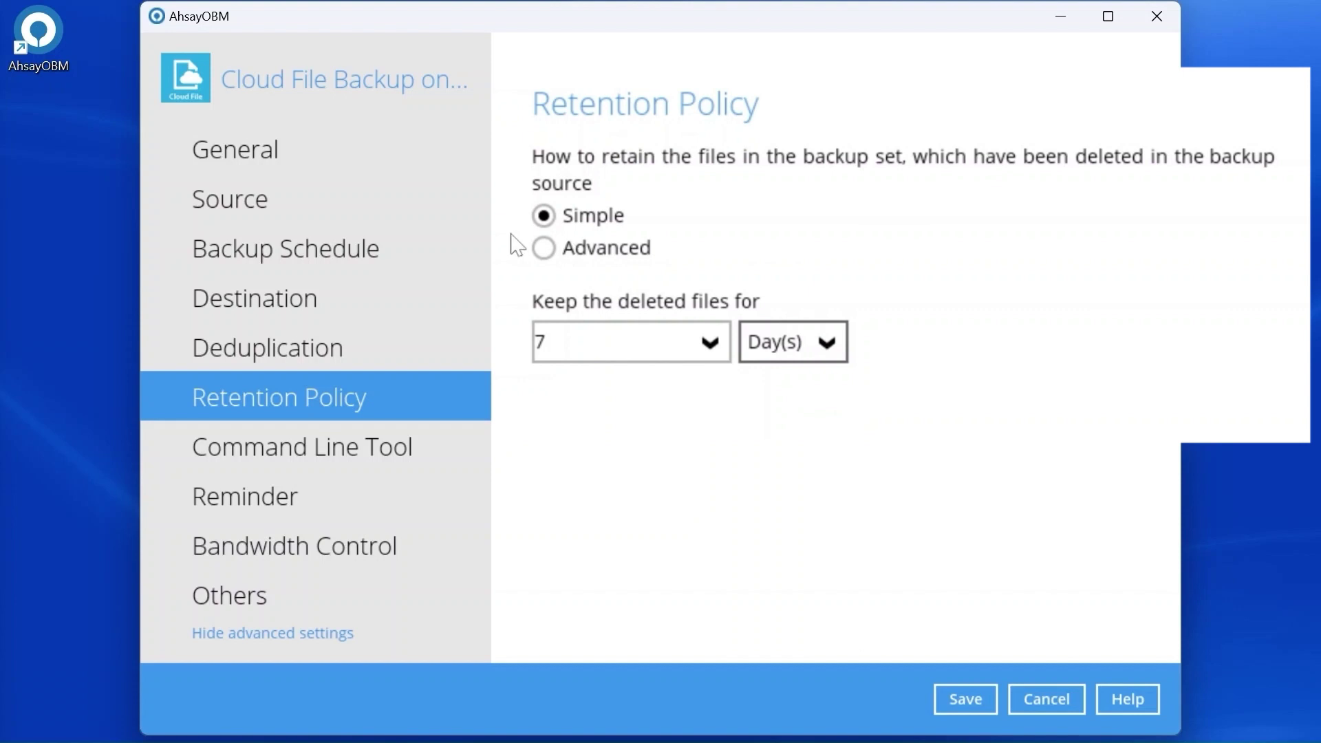
Step: Switch the retention policy to Advanced and look through the types for a new policy, discarding the new policy
click(545, 249)
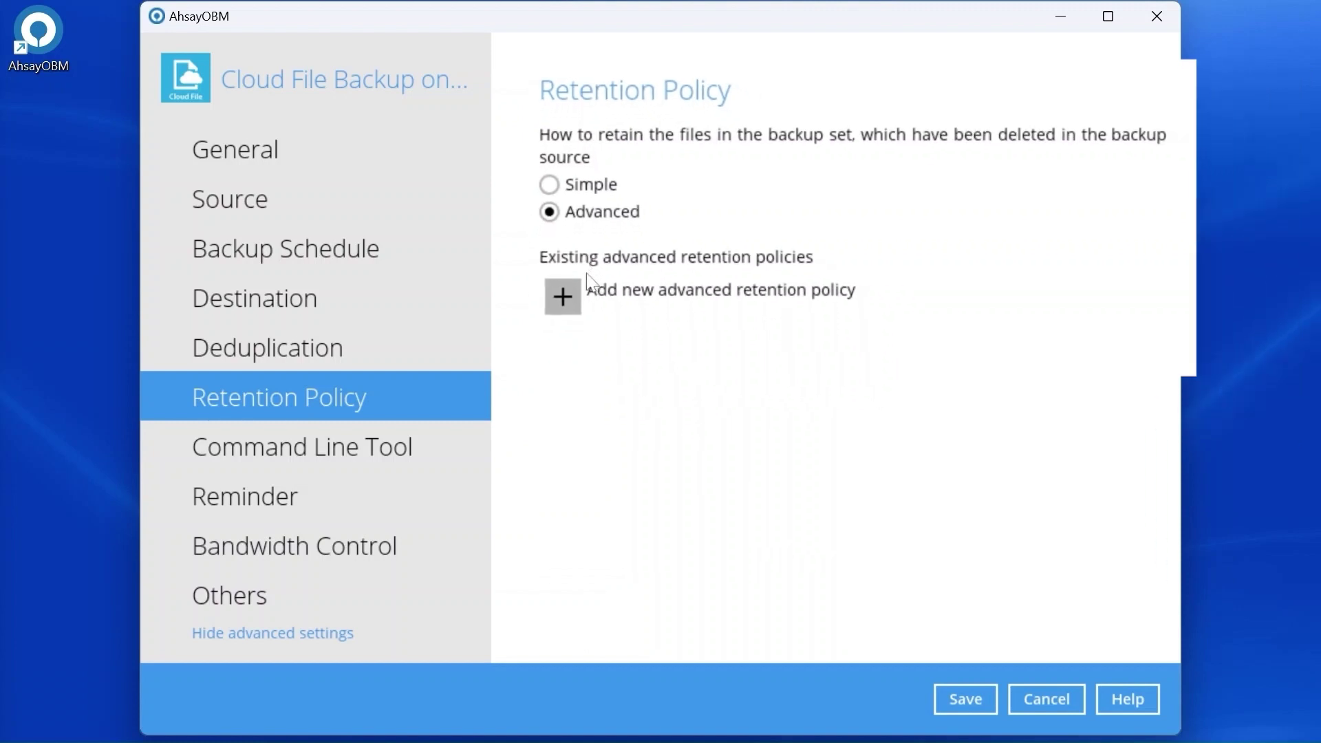
click(567, 271)
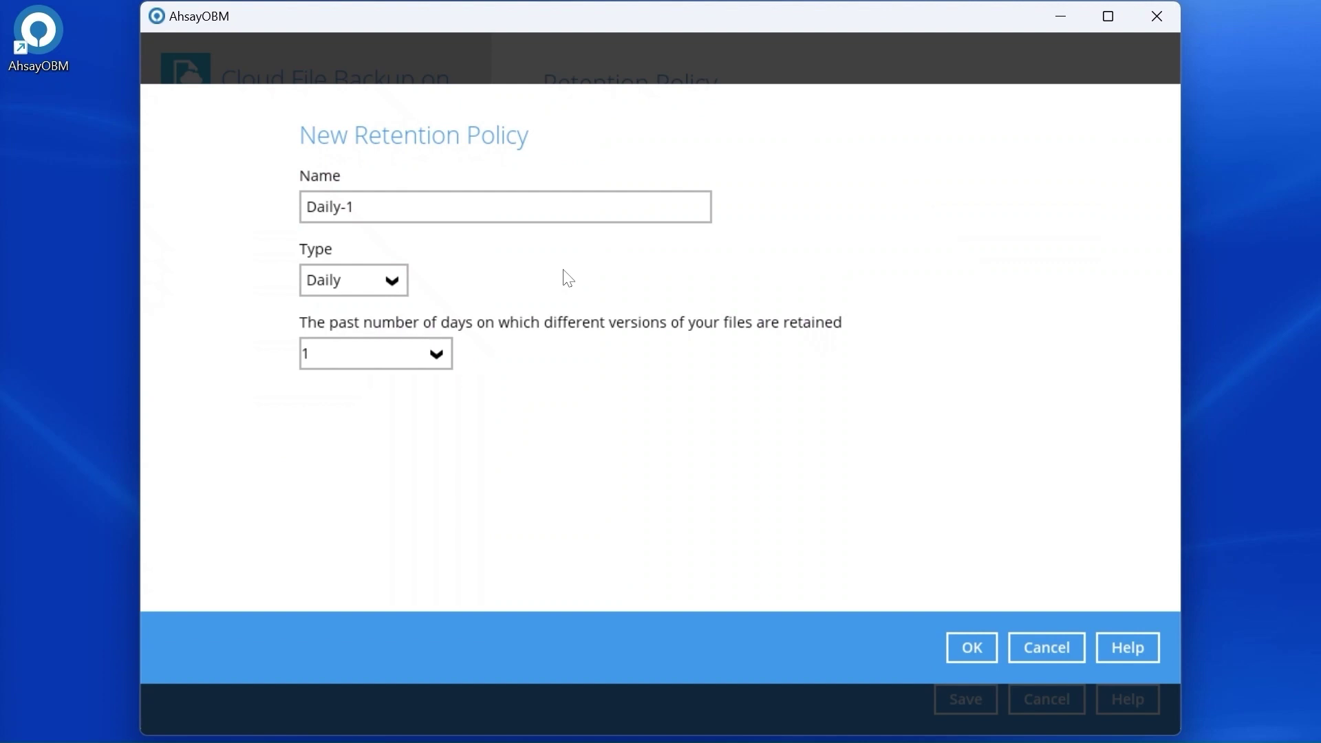
click(393, 291)
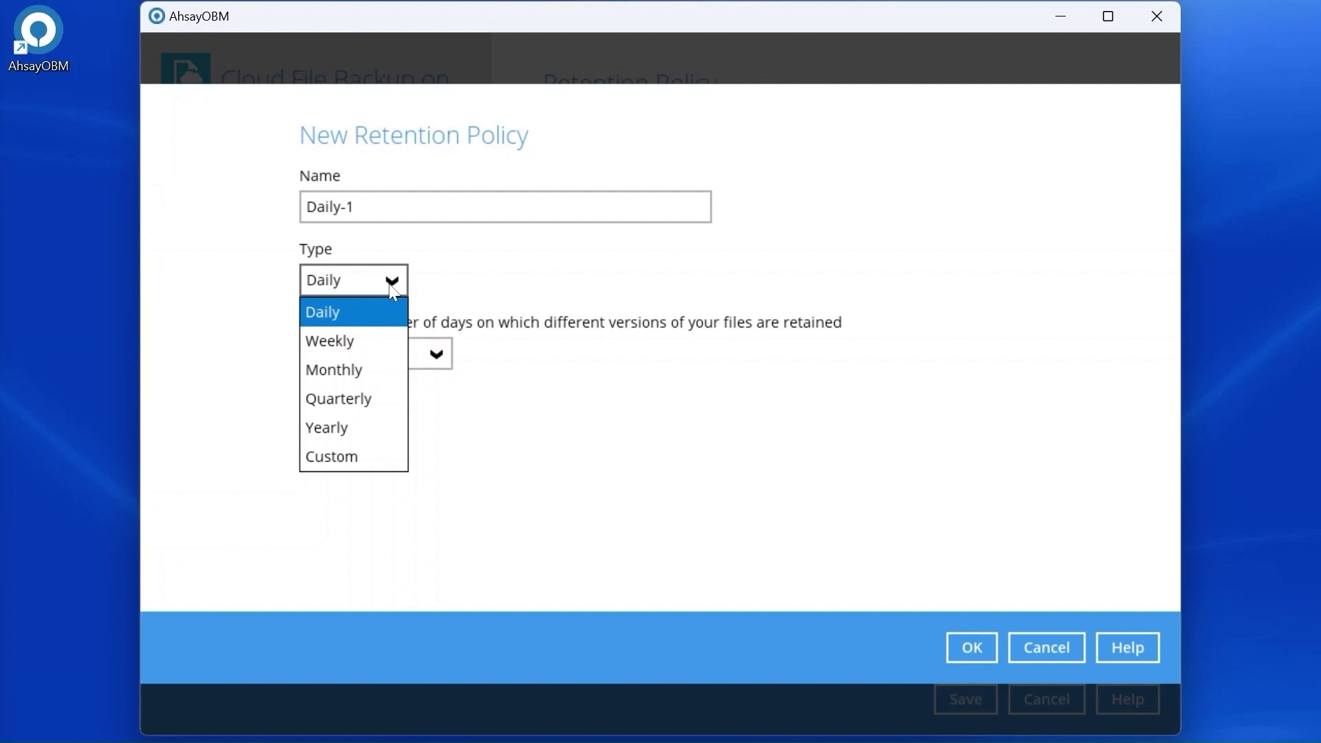
click(1047, 645)
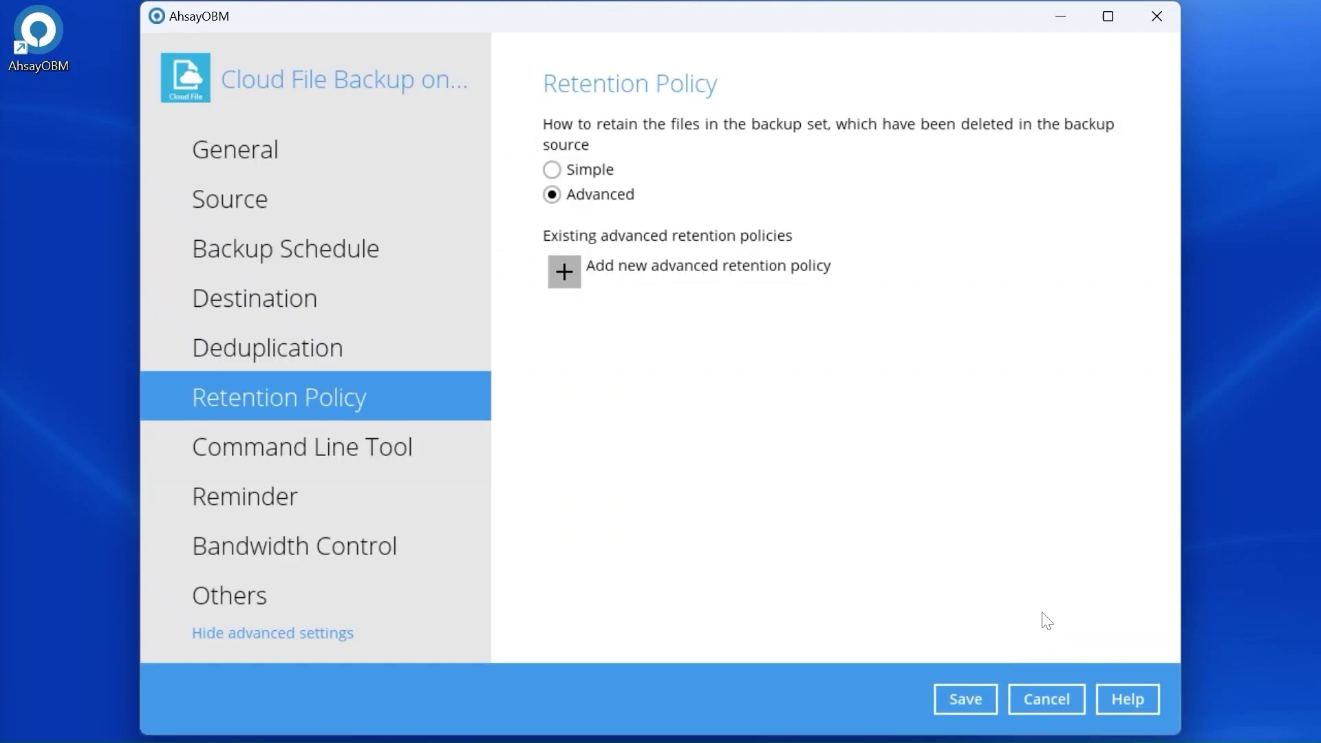
Step: Set the retention policy to Simple, keeping deleted files for 365 days
click(556, 172)
drag(554, 267, 541, 266)
text(365)
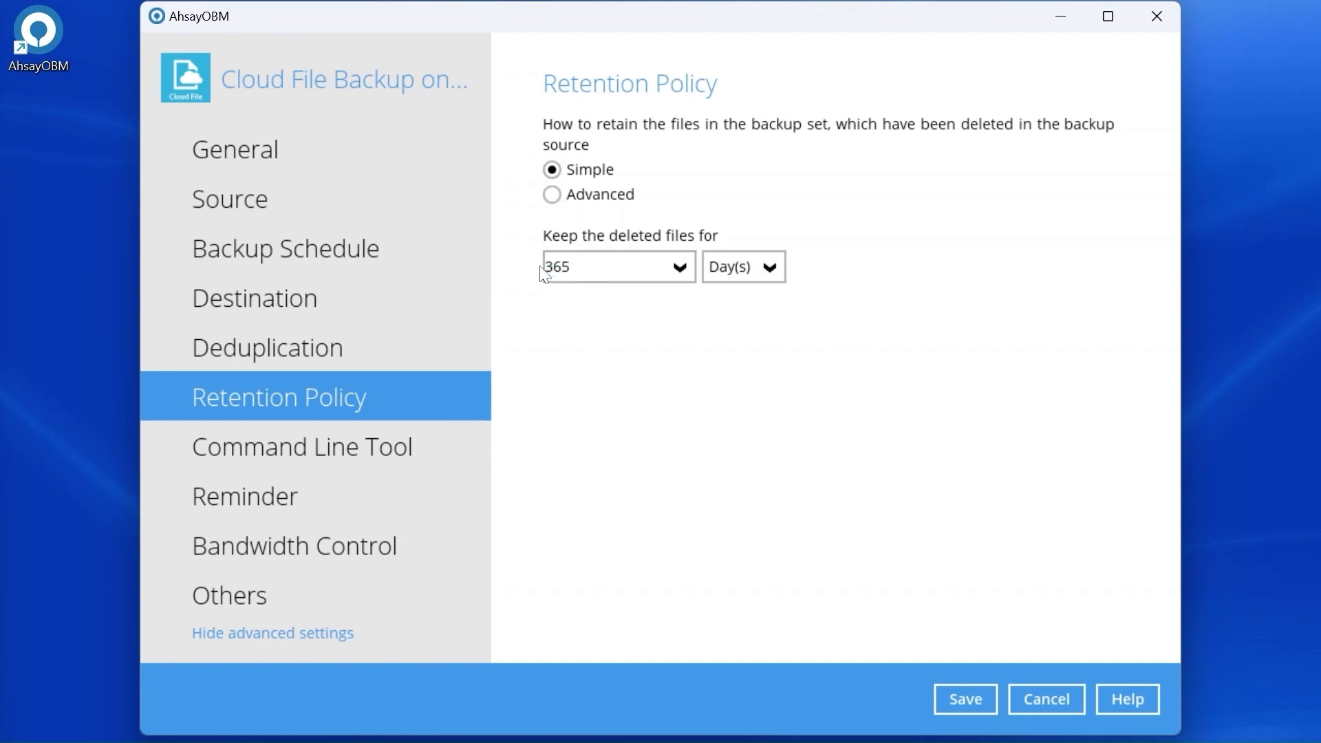
Step: Change the temporary directory for storing backup files to E:\temp
click(303, 600)
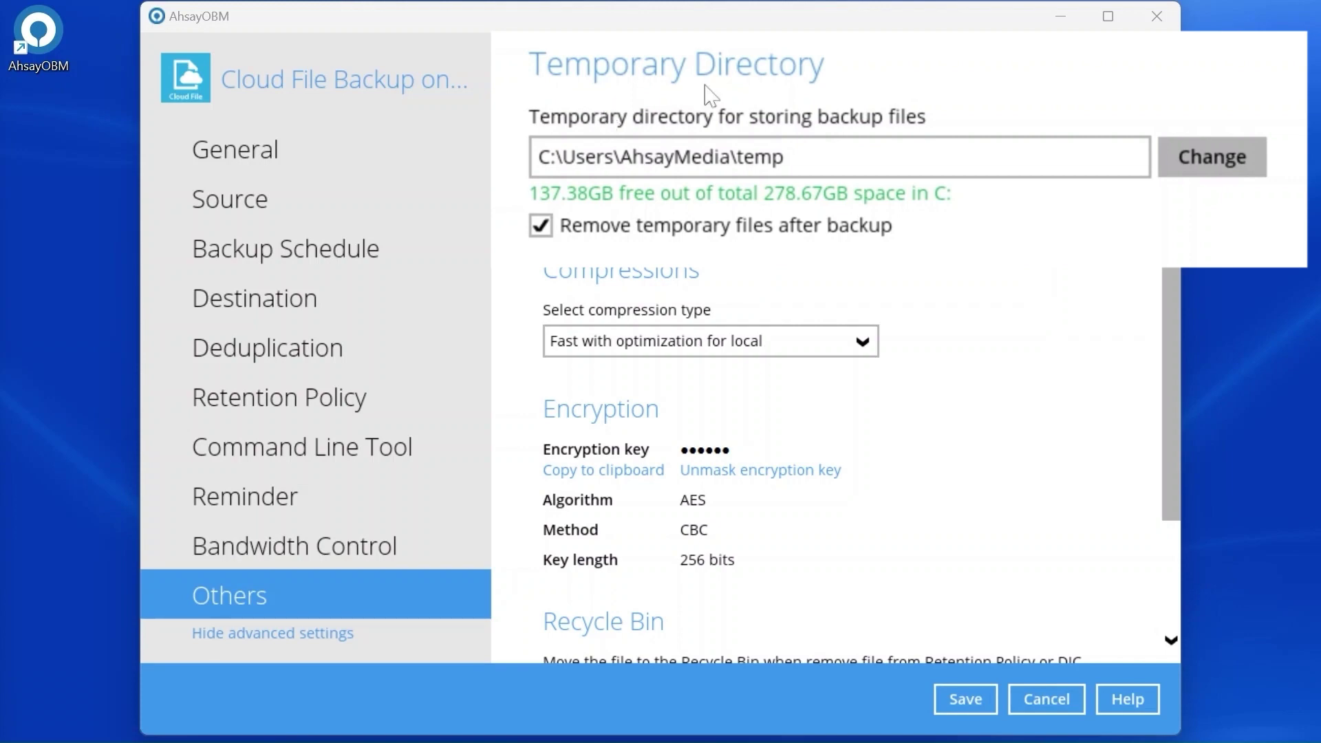
click(1073, 150)
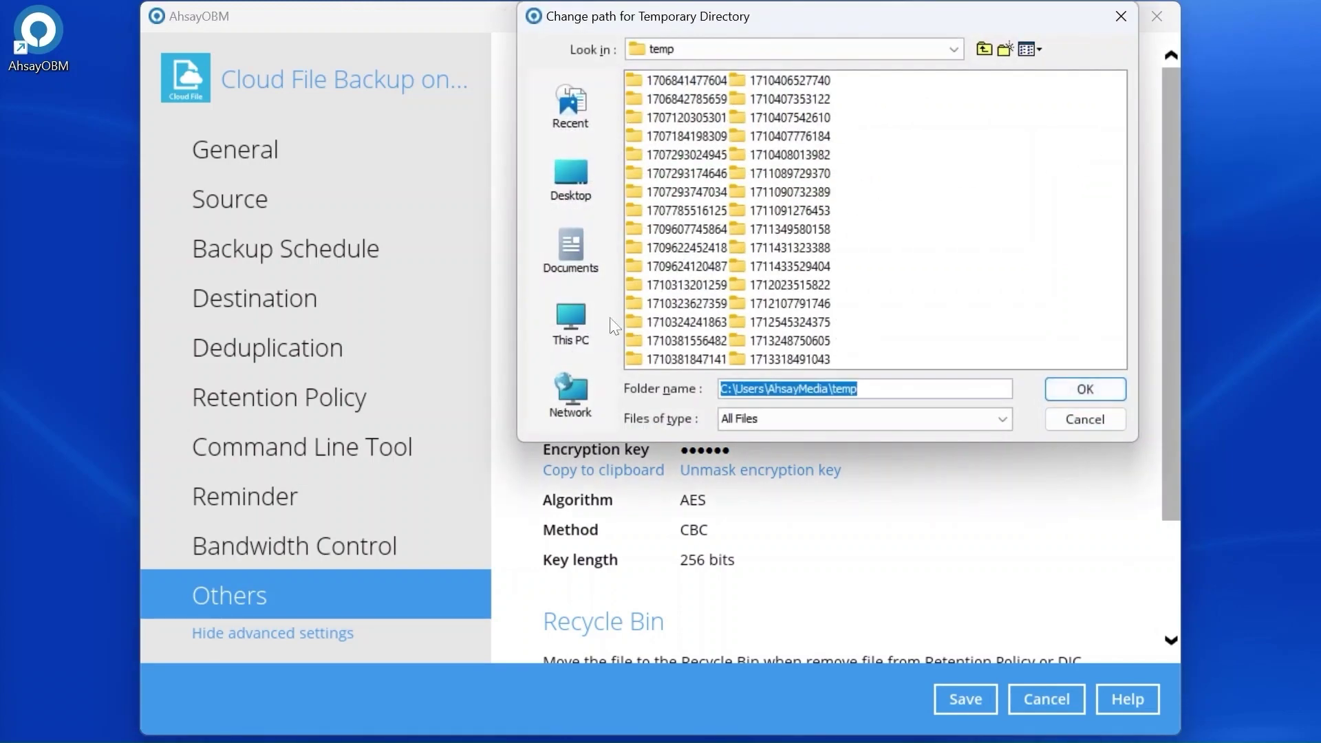
click(582, 323)
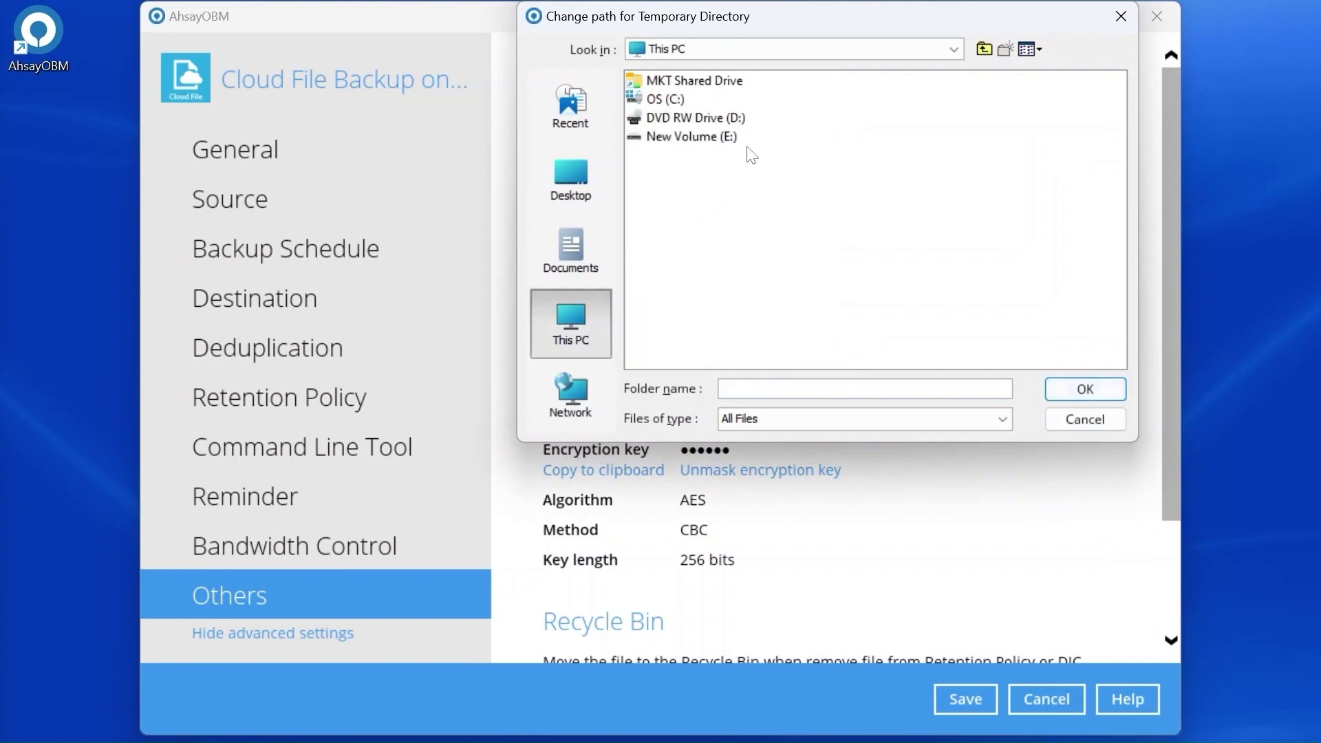
double_click(729, 138)
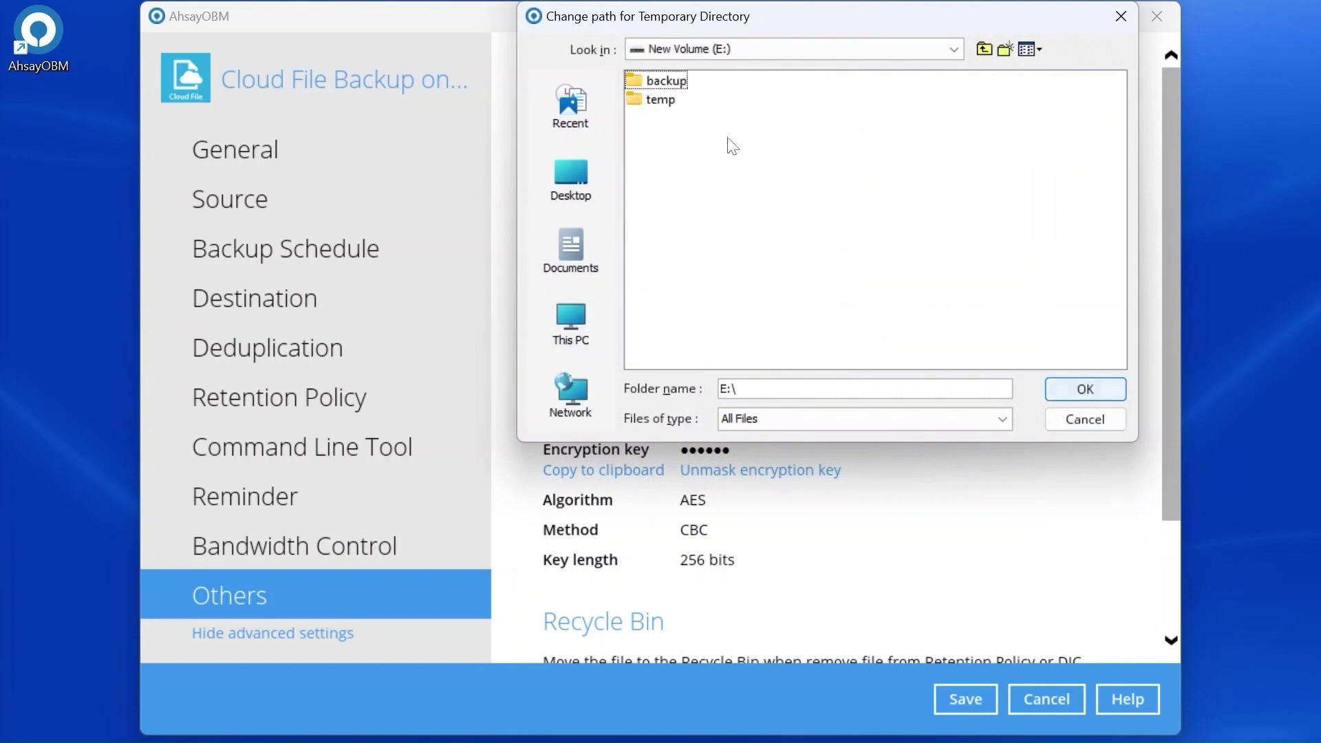
click(662, 103)
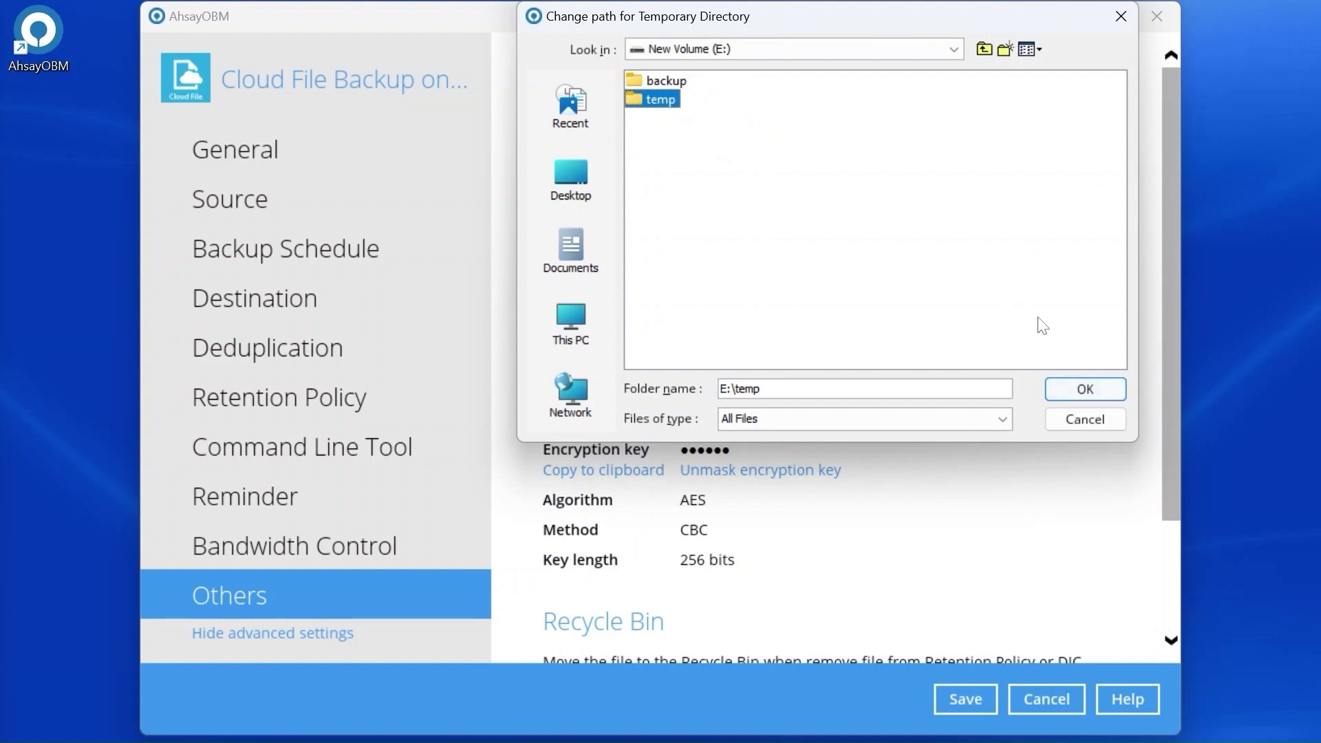
click(1078, 391)
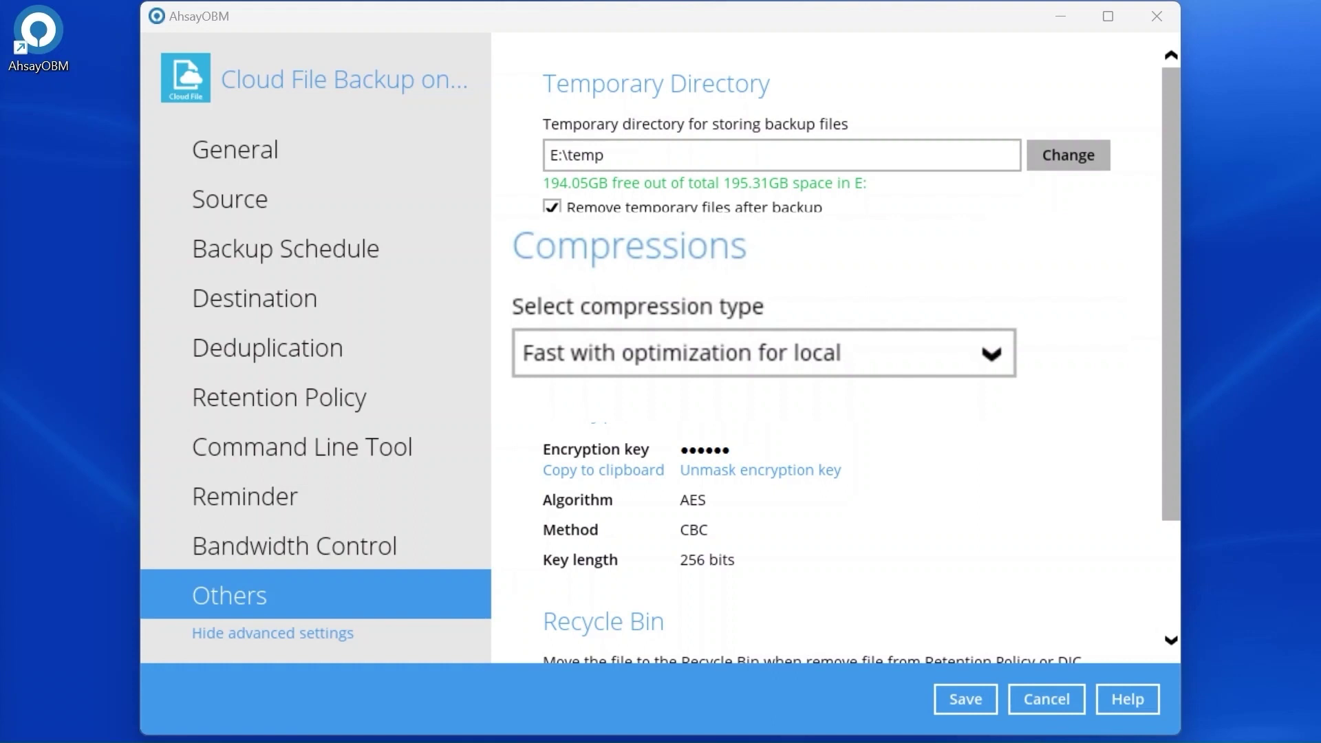
Step: Review the compression types, keep "Fast with optimization for local", and save the backup set settings
click(818, 359)
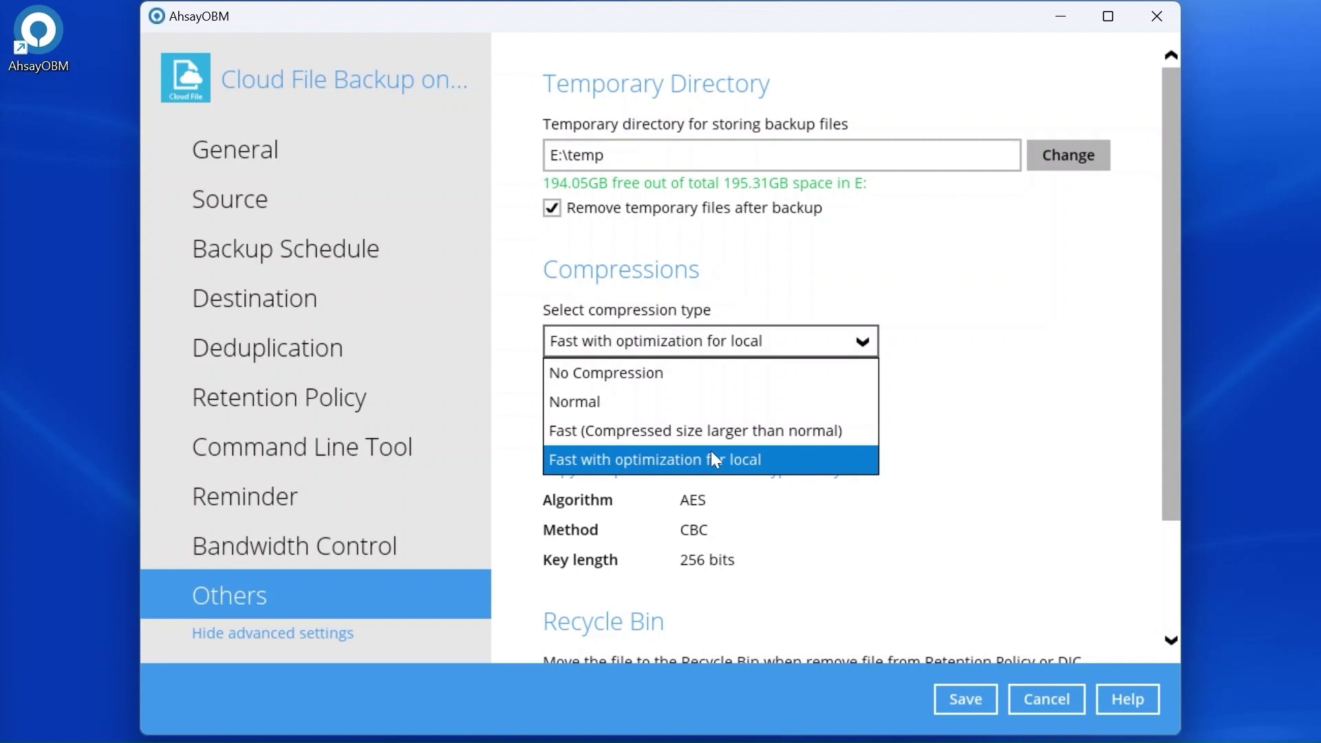
click(1016, 427)
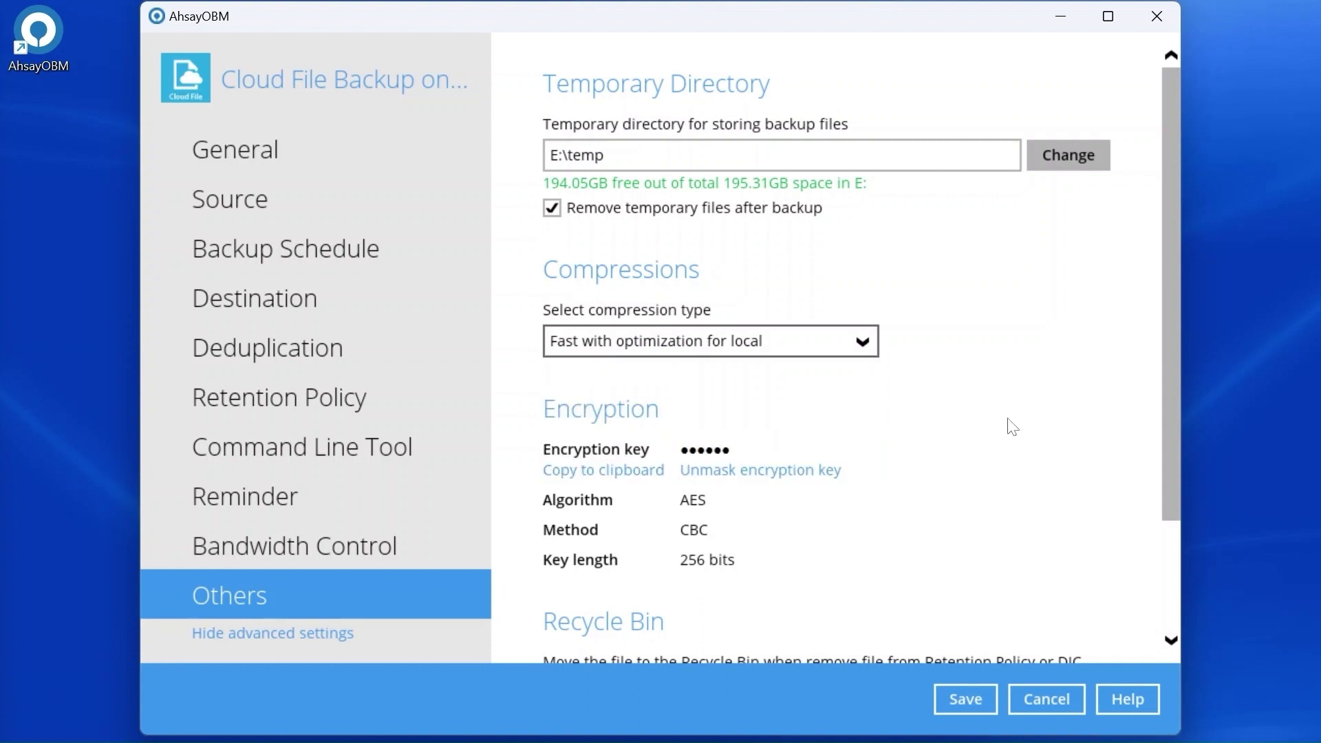
click(962, 692)
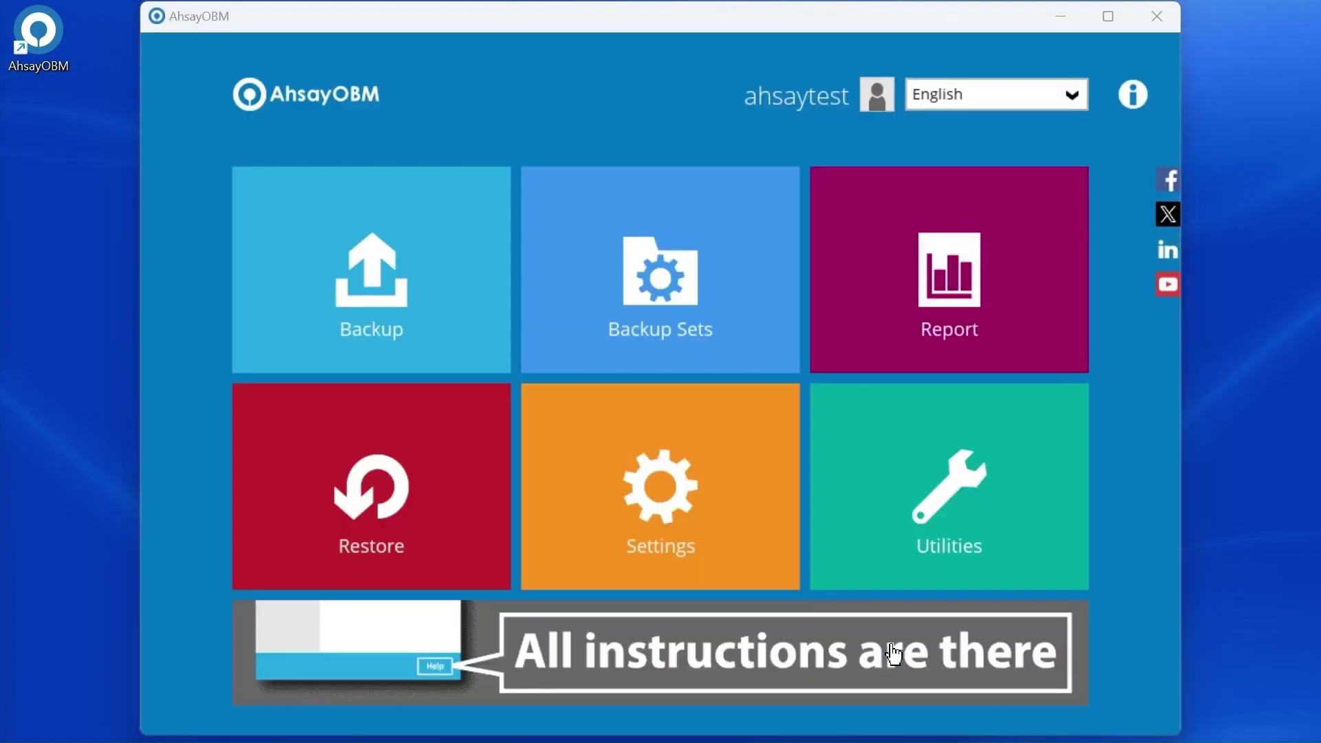
Step: Toggle Run Retention Policy after backup for the S3-compatible Cloud File set and start its backup to Ahsay Drive and Local-1
click(428, 280)
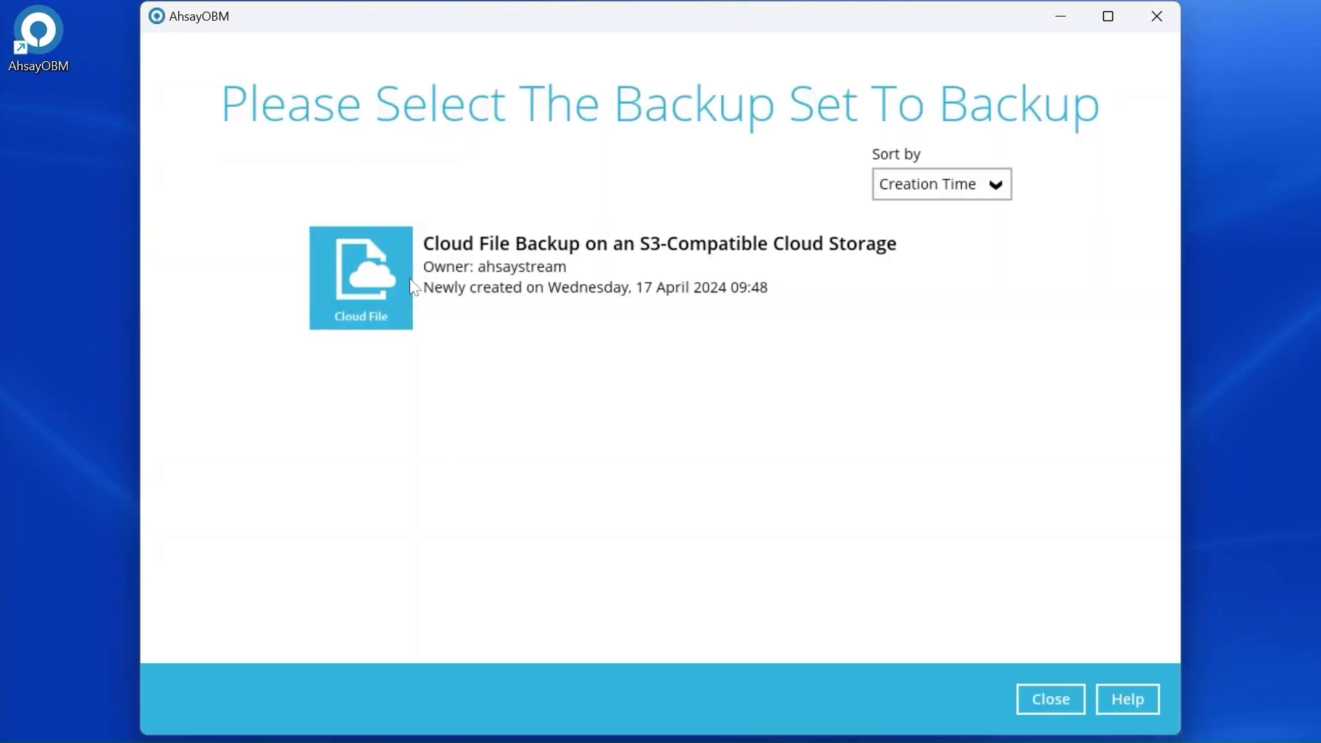
click(688, 279)
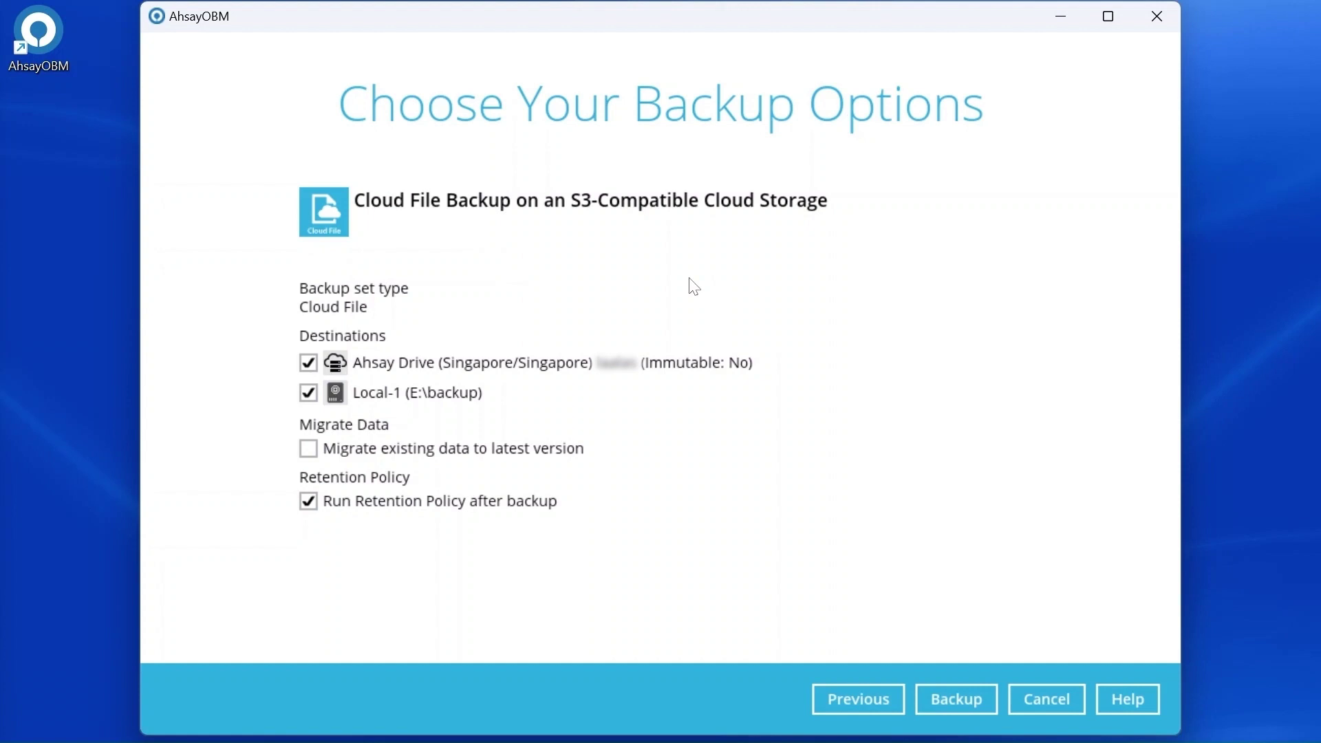
click(309, 503)
click(952, 690)
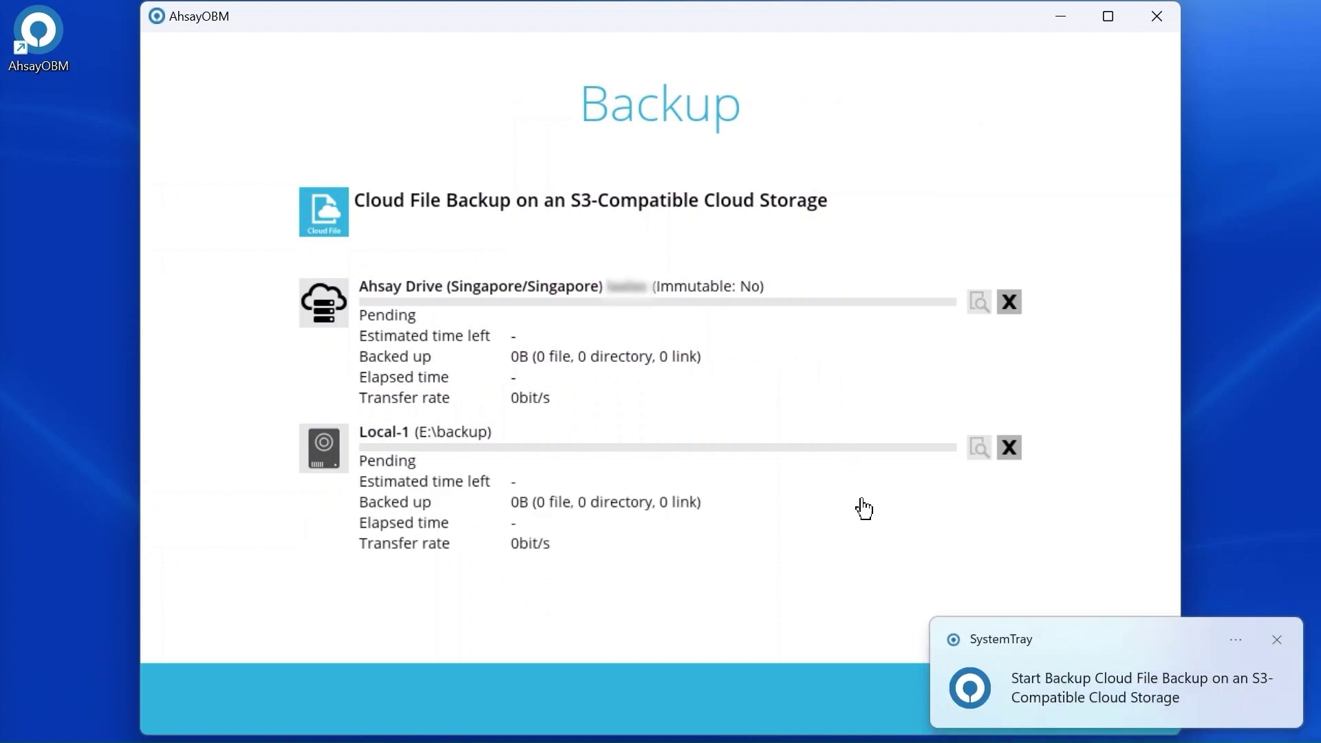